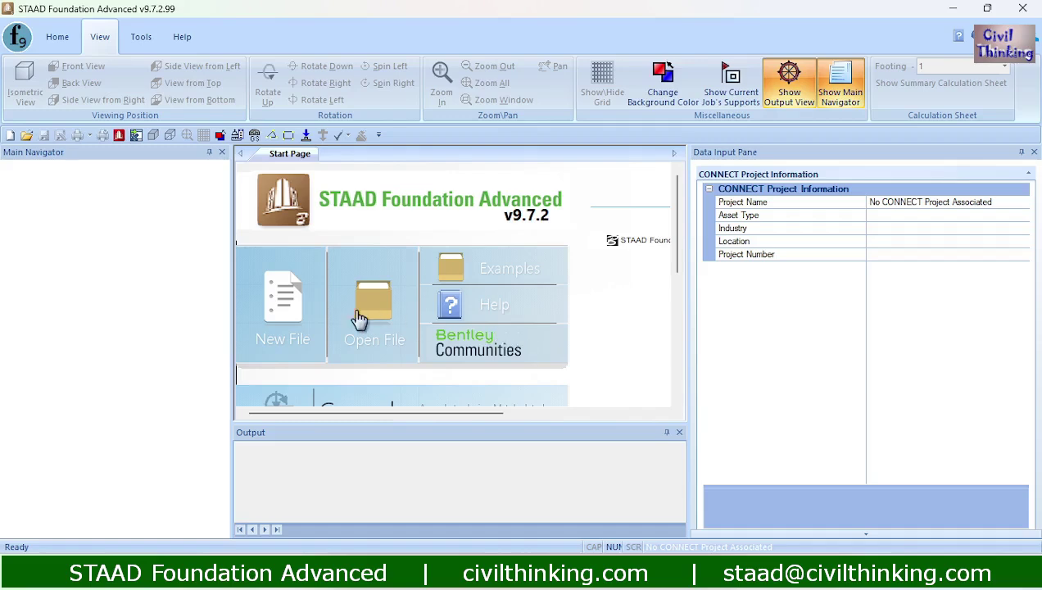
- Create a new General Foundation project
left_click(276, 311)
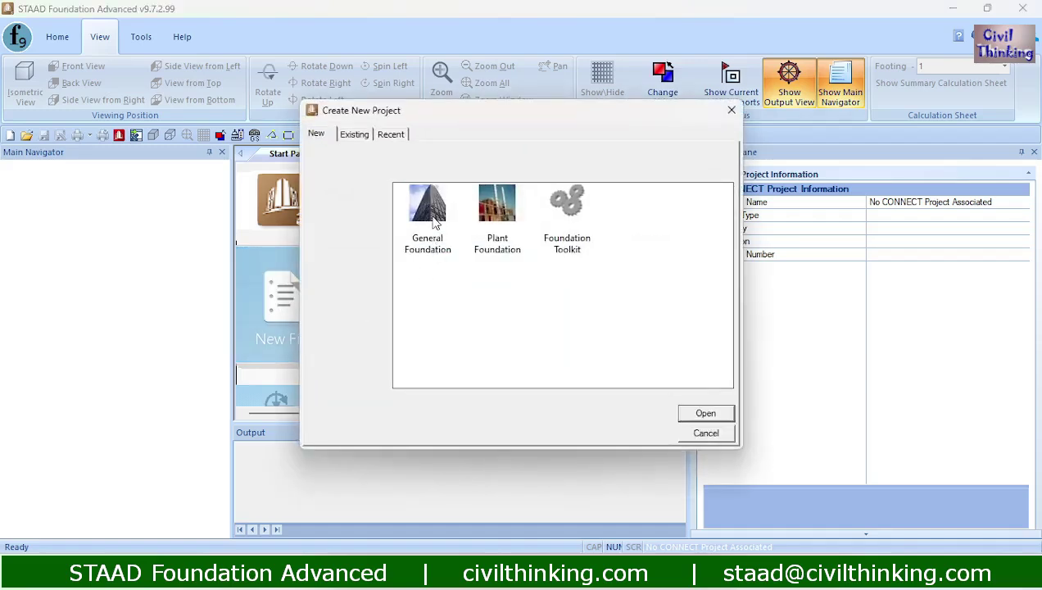
left_click(434, 241)
left_click(707, 413)
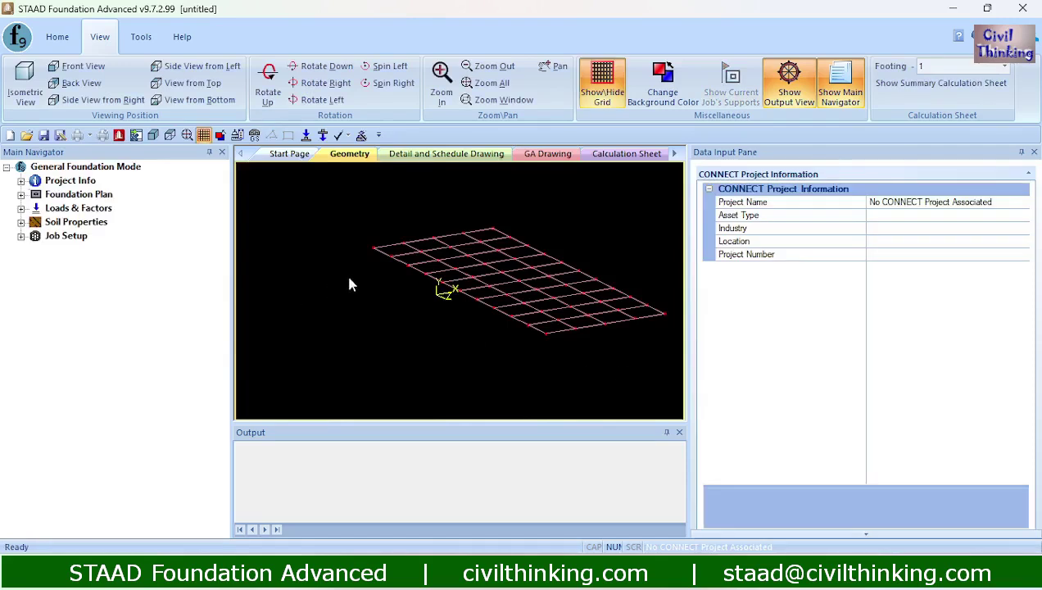
- Save the project in the combined footing folder under the file name "Combined Footing tutorial"
left_click(57, 36)
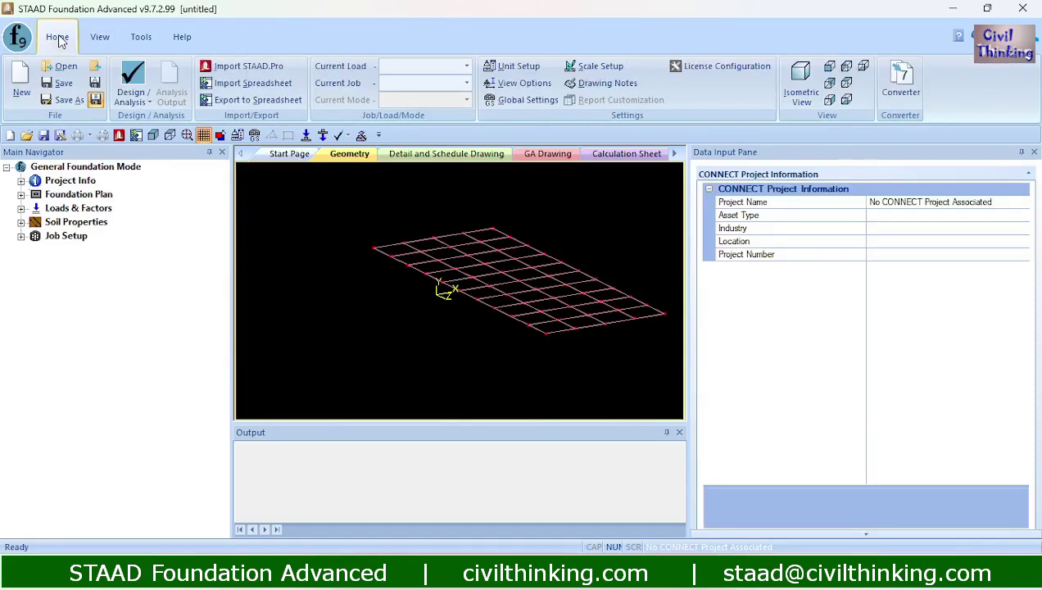
left_click(62, 84)
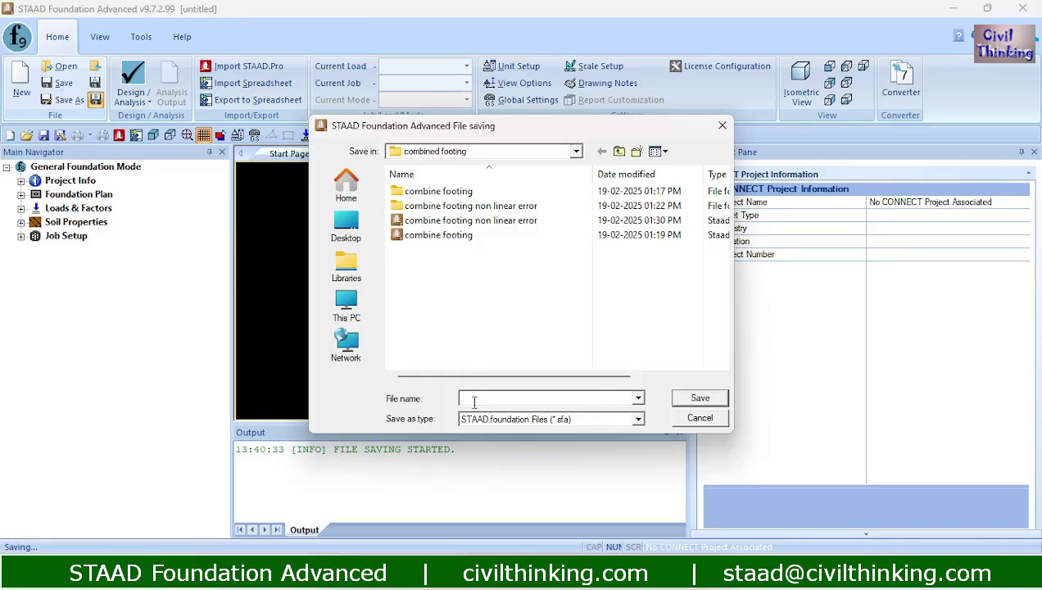
type("Combine")
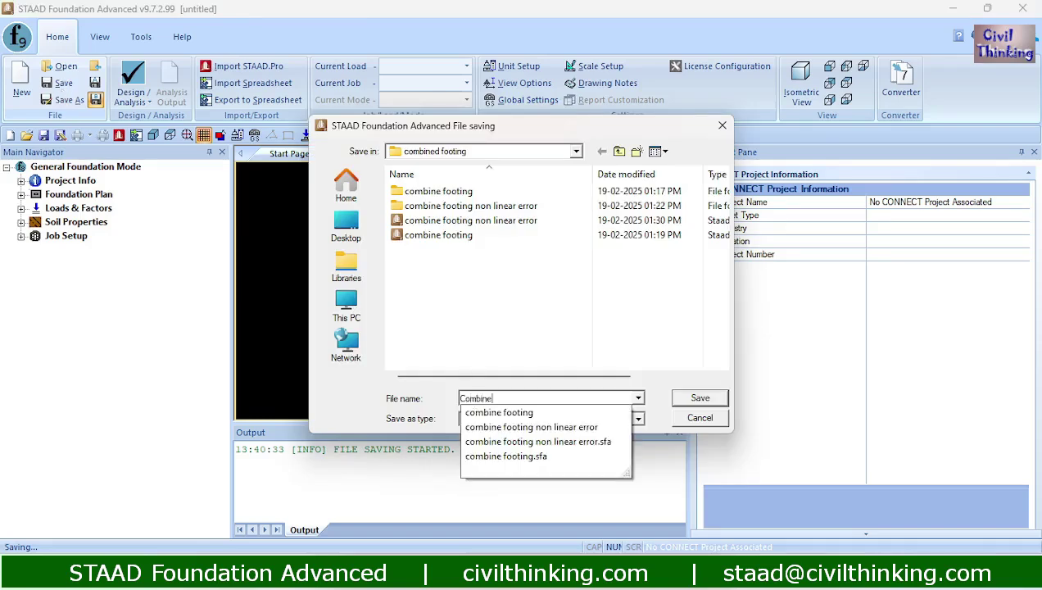
type("d Footing")
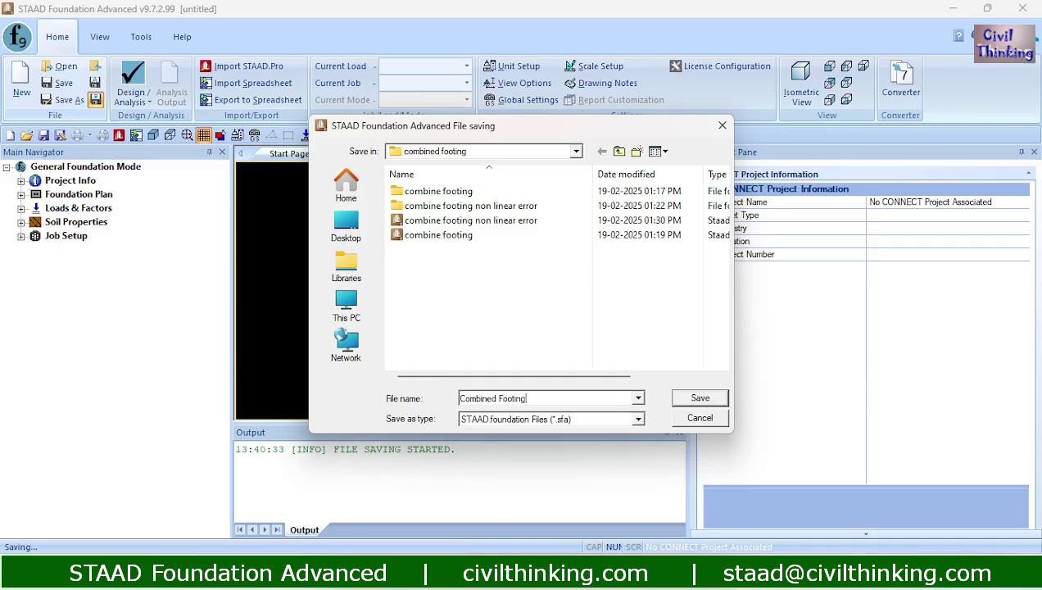
type(" tutorial")
left_click(696, 400)
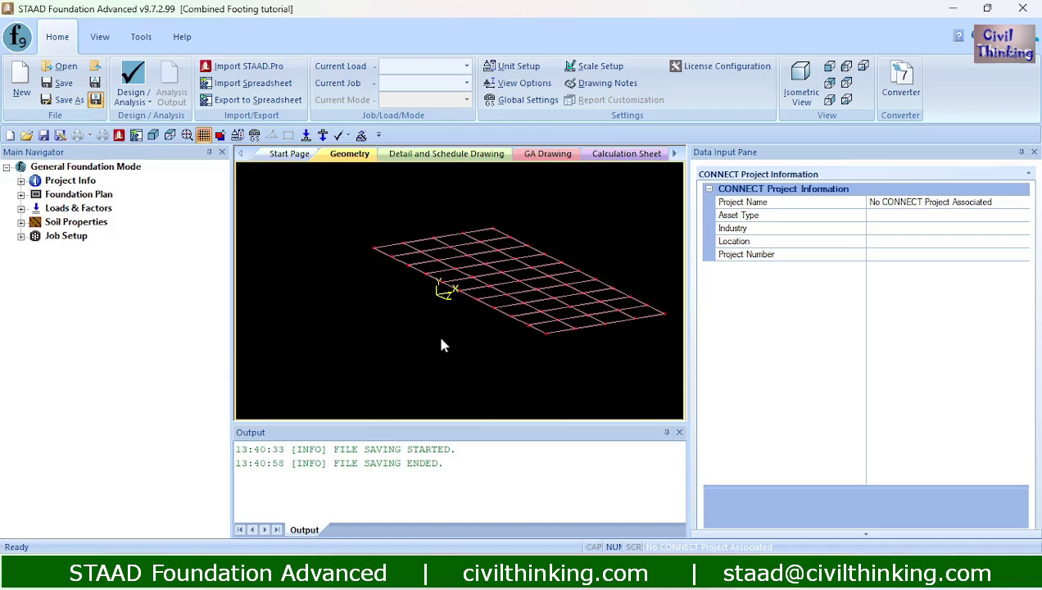
left_click(67, 196)
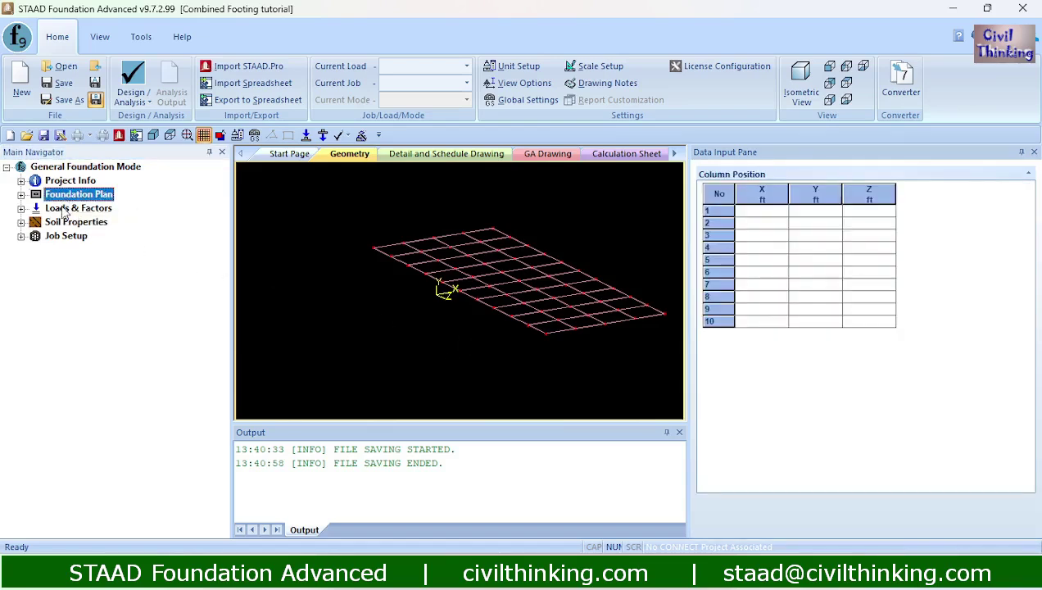
left_click(64, 209)
left_click(59, 222)
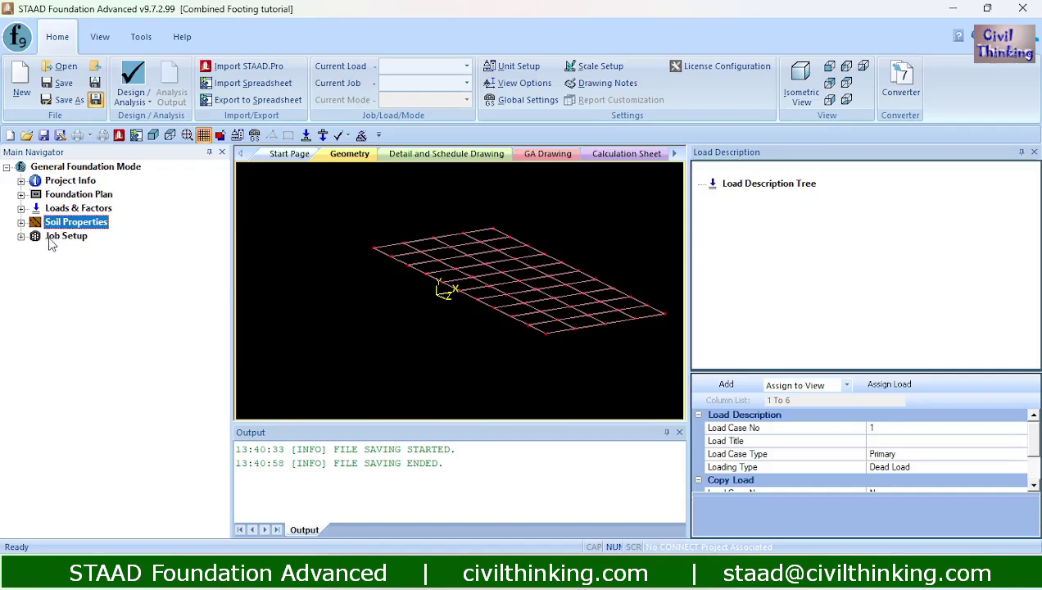
left_click(51, 237)
- Enter the first column position in the foundation plan at X 0, Y 0, Z 0 ft
left_click(67, 195)
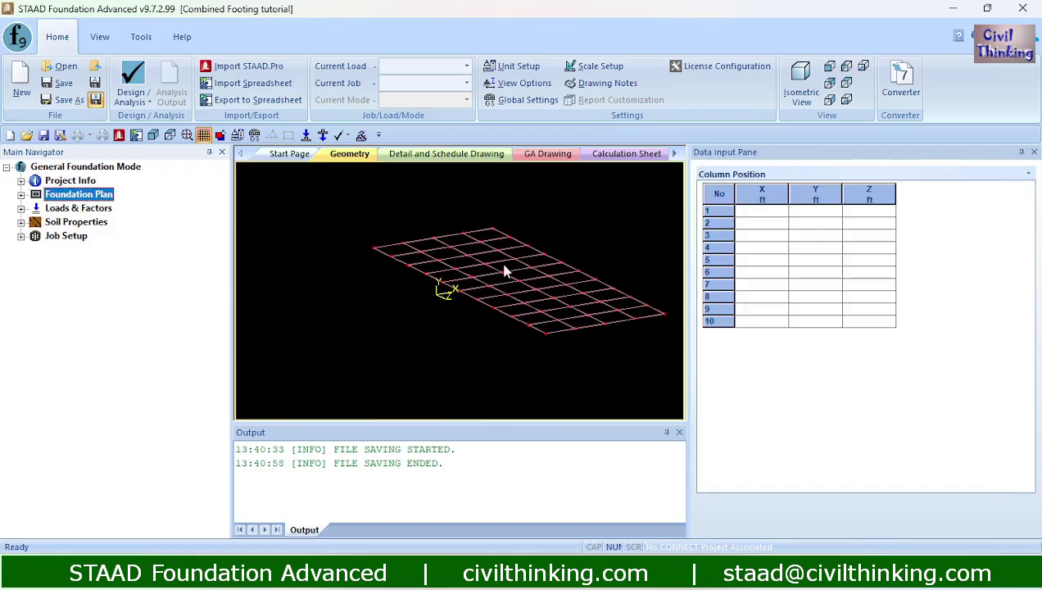
left_click(761, 215)
type("0")
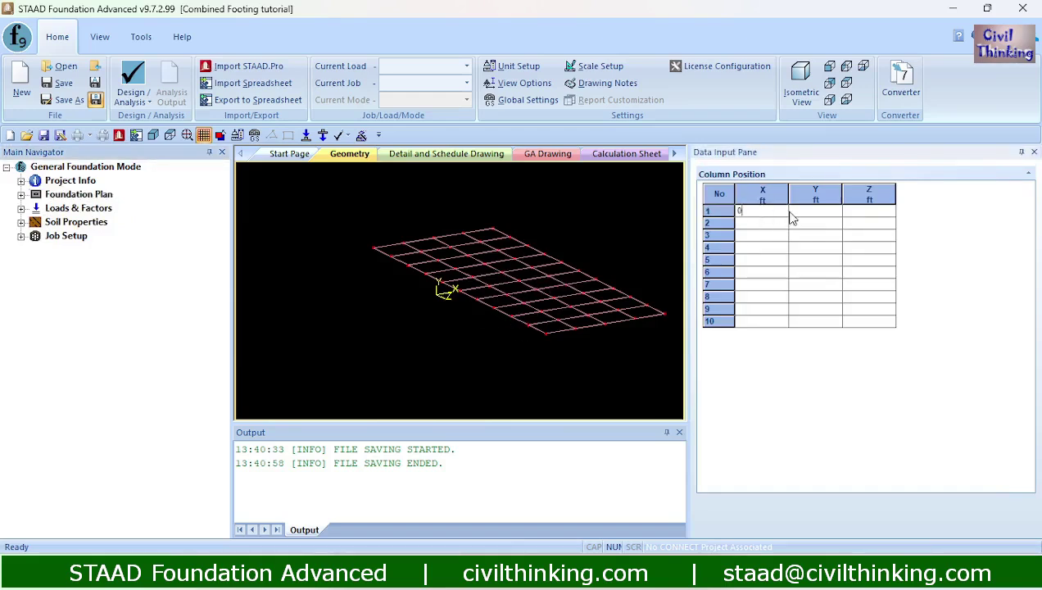
left_click(800, 215)
type("0")
left_click(872, 212)
type("0")
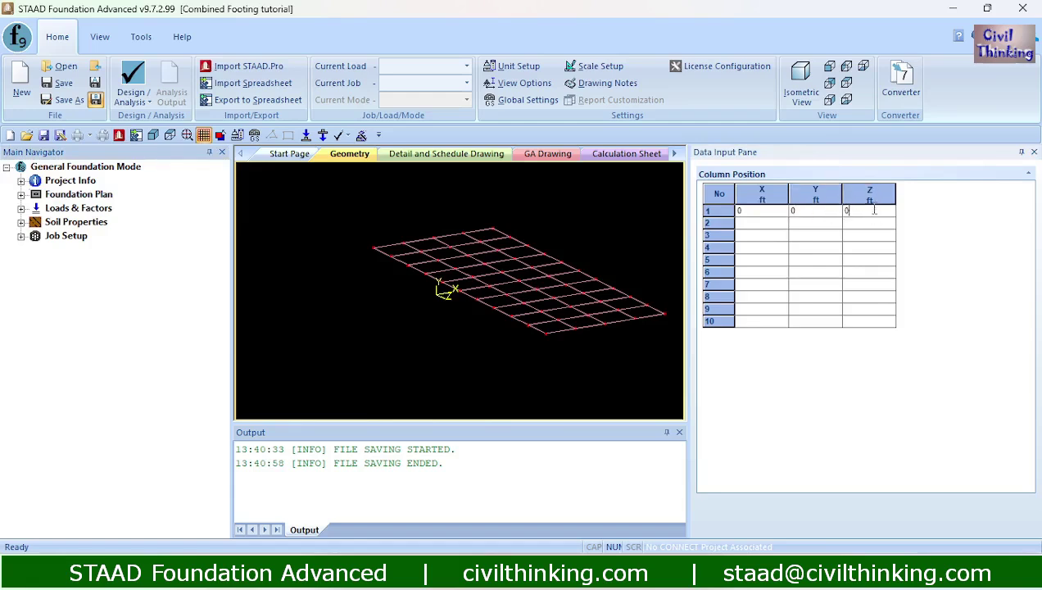
- Add the second column position at X 10, Y 0, Z 0 ft
left_click(759, 230)
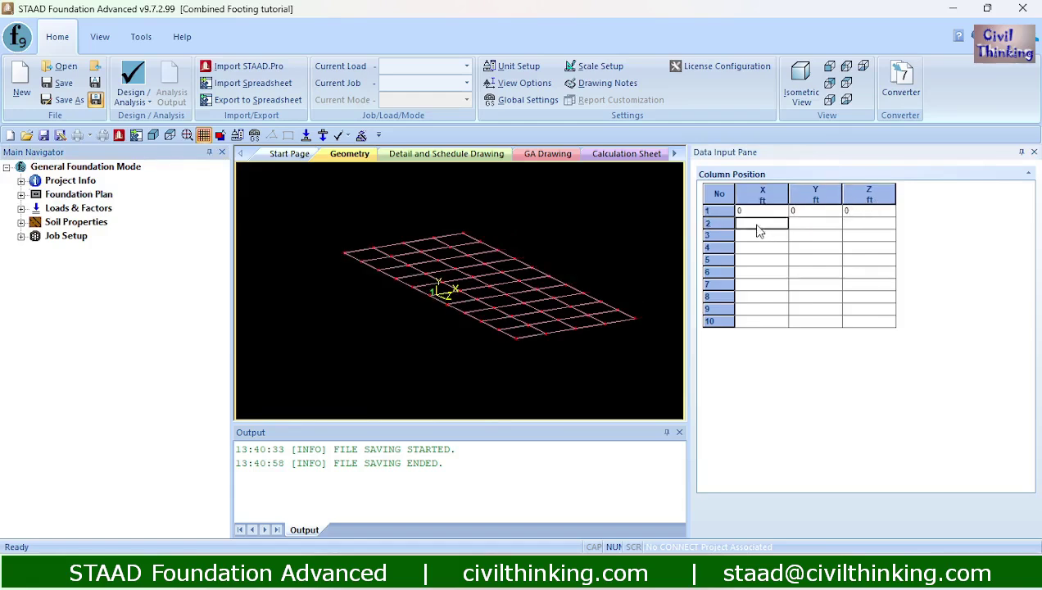
type("10")
left_click(801, 222)
type("0")
left_click(860, 224)
type("0")
- Add the third column position at X 20, Y 0, Z 0 ft
left_click(755, 237)
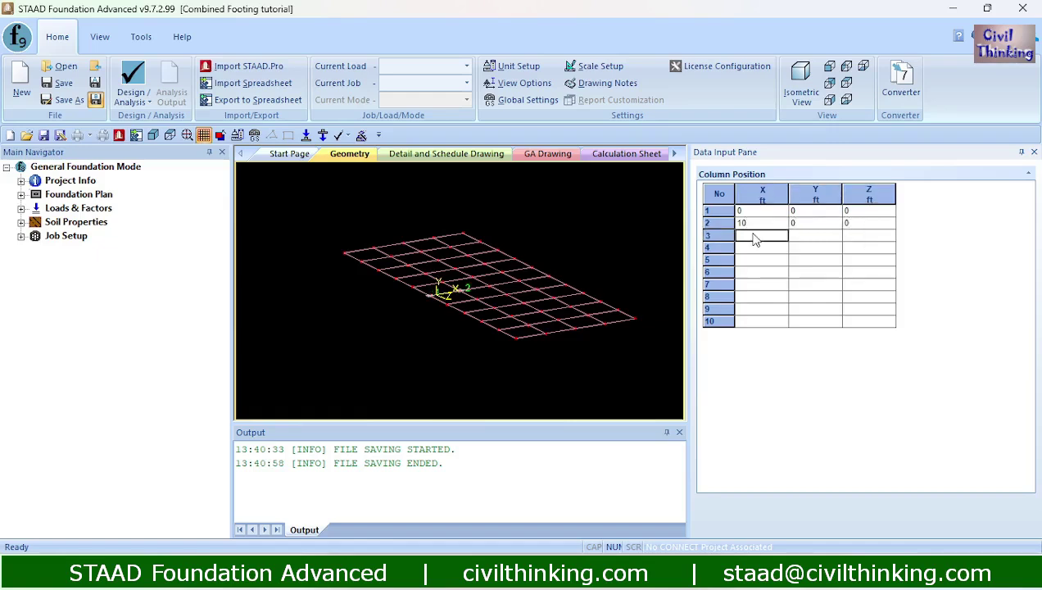
type("20")
left_click(798, 236)
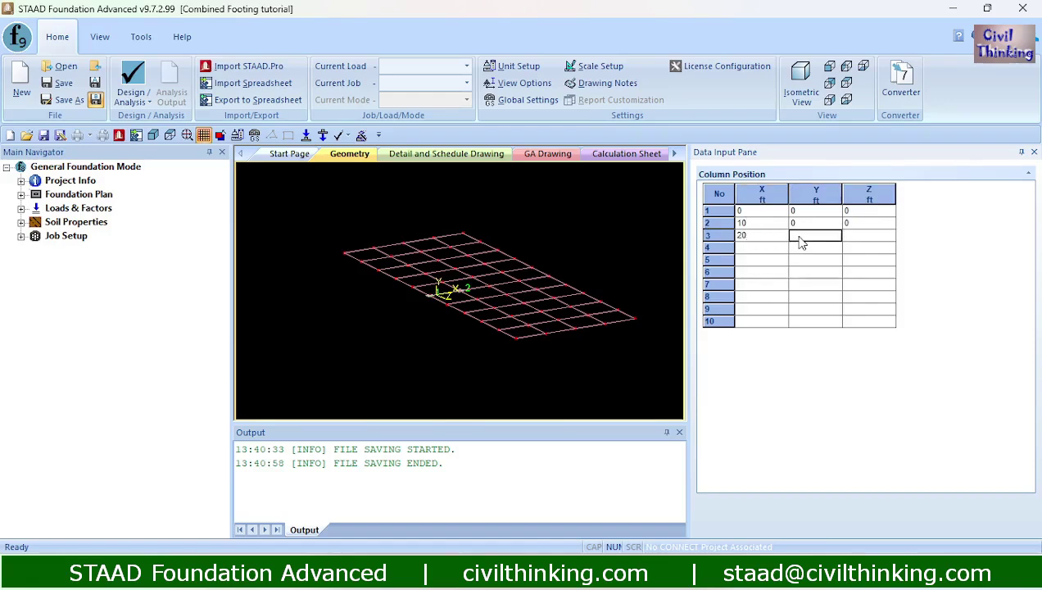
type("0")
left_click(874, 237)
type("0")
left_click(761, 248)
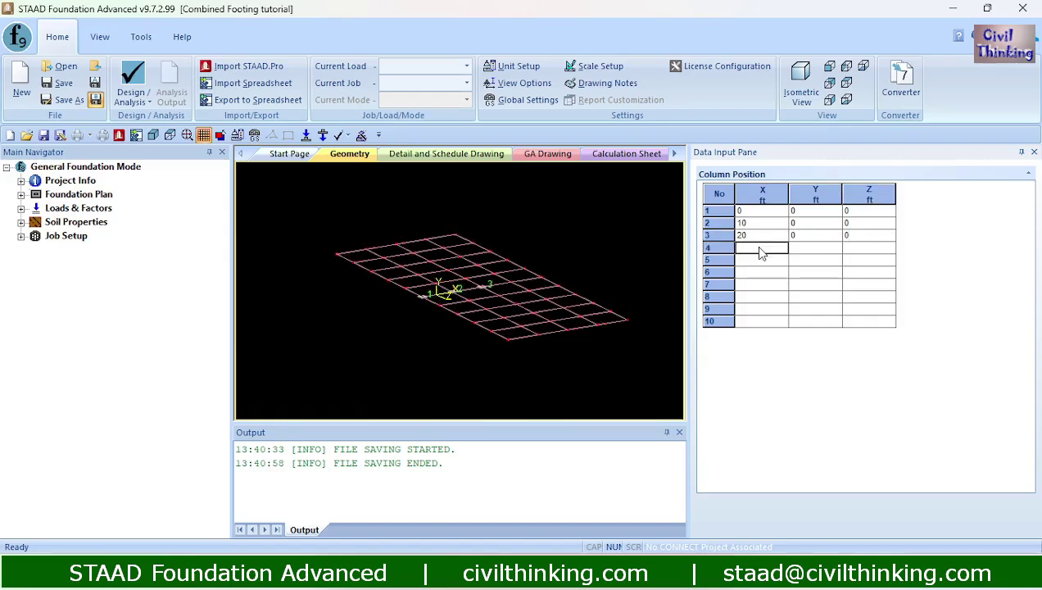
scroll(492, 319, "up", 5)
scroll(457, 315, "up", 5)
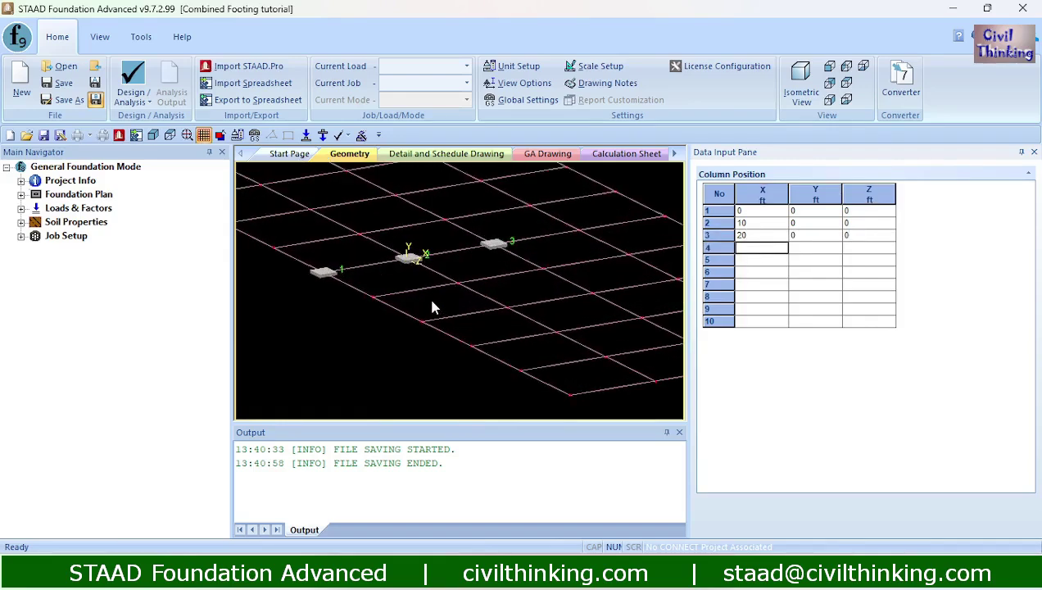
scroll(466, 325, "up", 1)
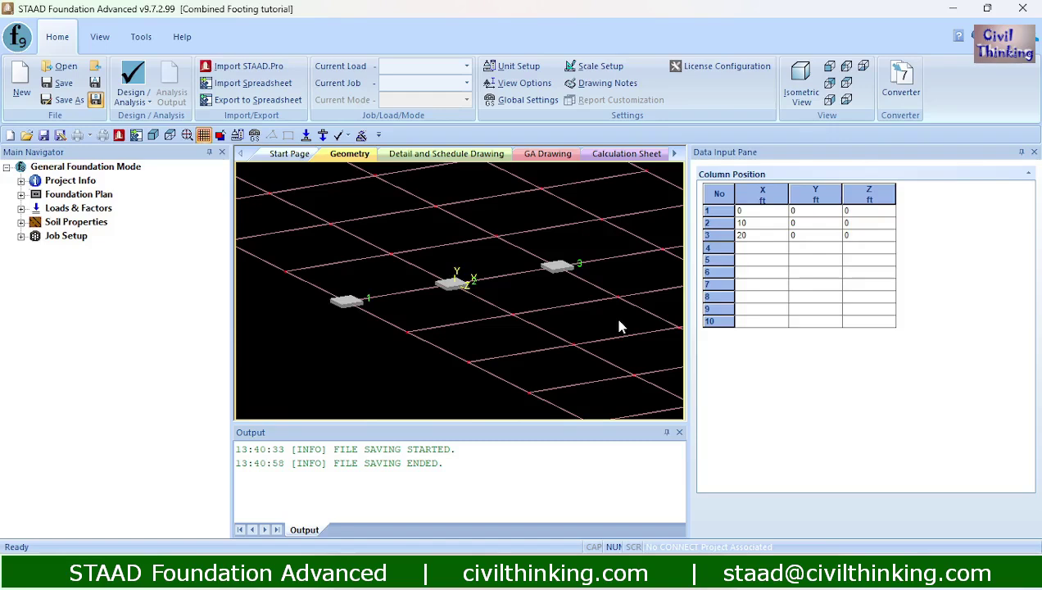
- Add the fourth column position at X 0, Y 0, Z 10 ft
left_click(757, 253)
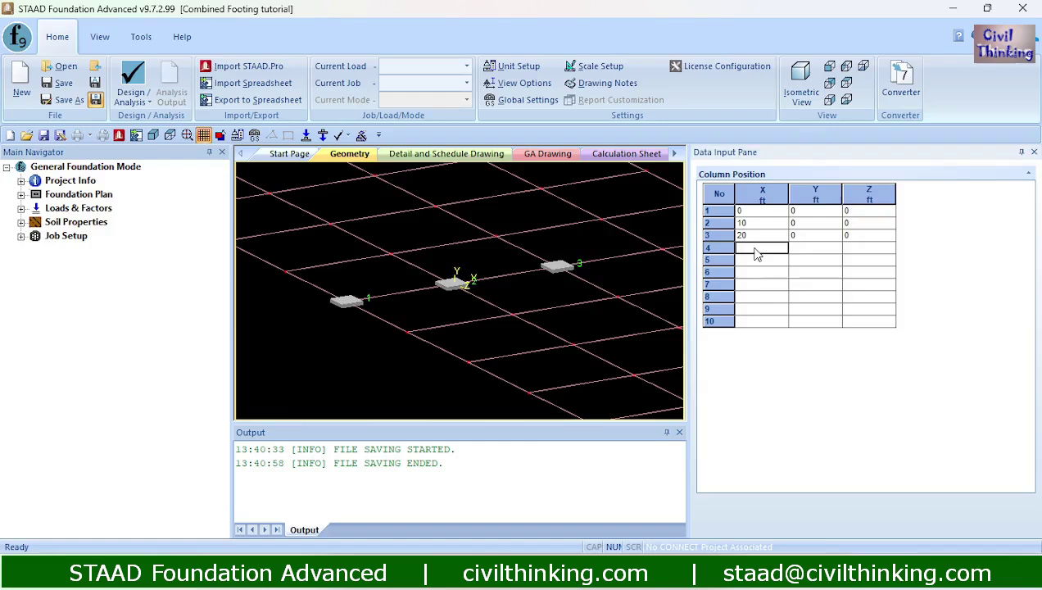
type("0")
left_click(792, 247)
type("0")
left_click(852, 251)
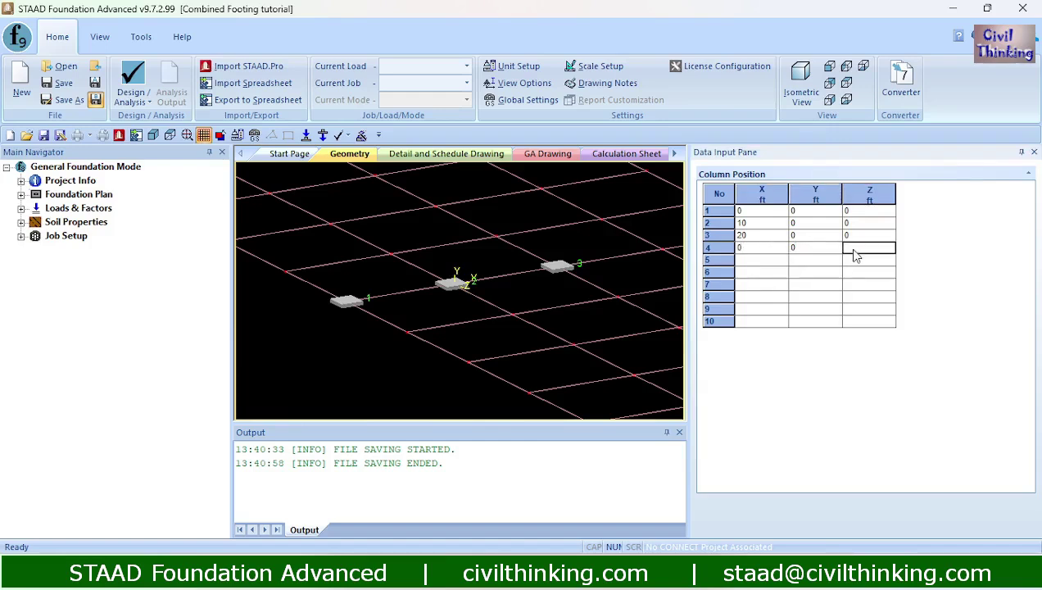
type("10")
left_click(814, 260)
scroll(458, 314, "up", 5)
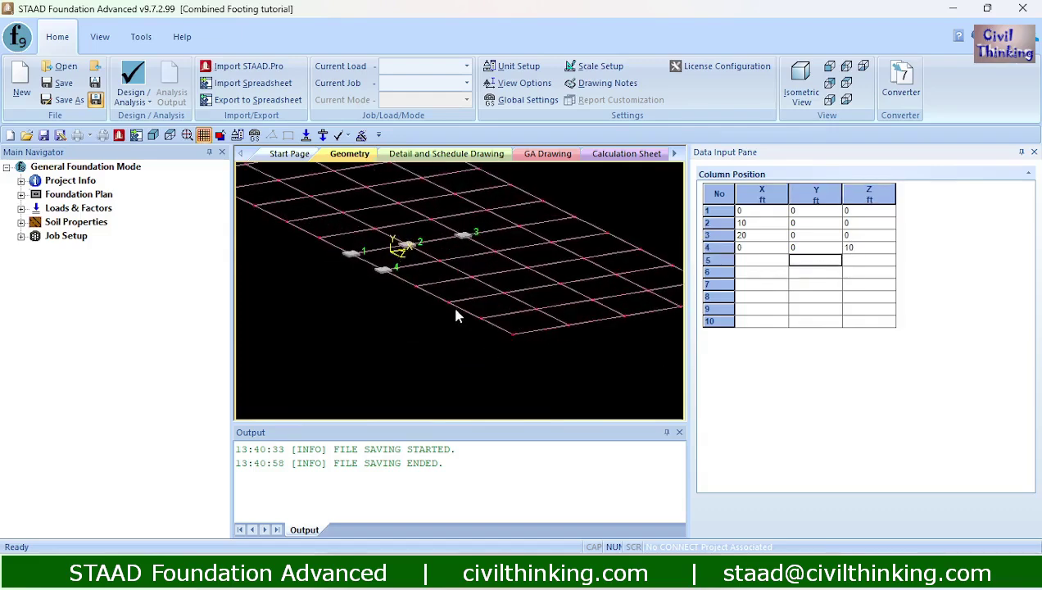
scroll(457, 326, "up", 2)
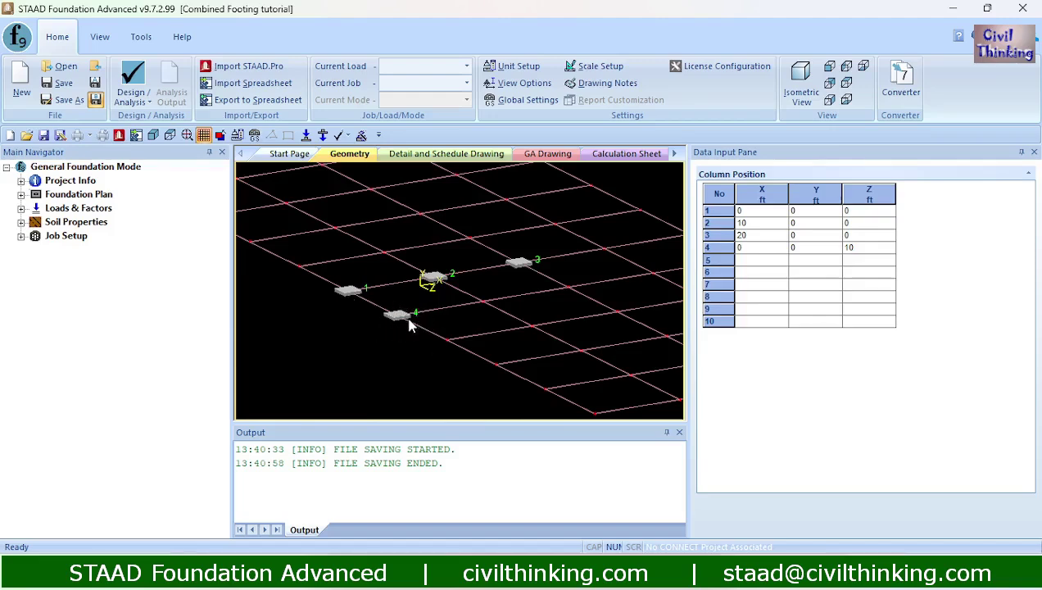
- Review the column shape, length and width settings for supports 1 to 4
mouse_move(411, 325)
left_click(21, 195)
left_click(86, 263)
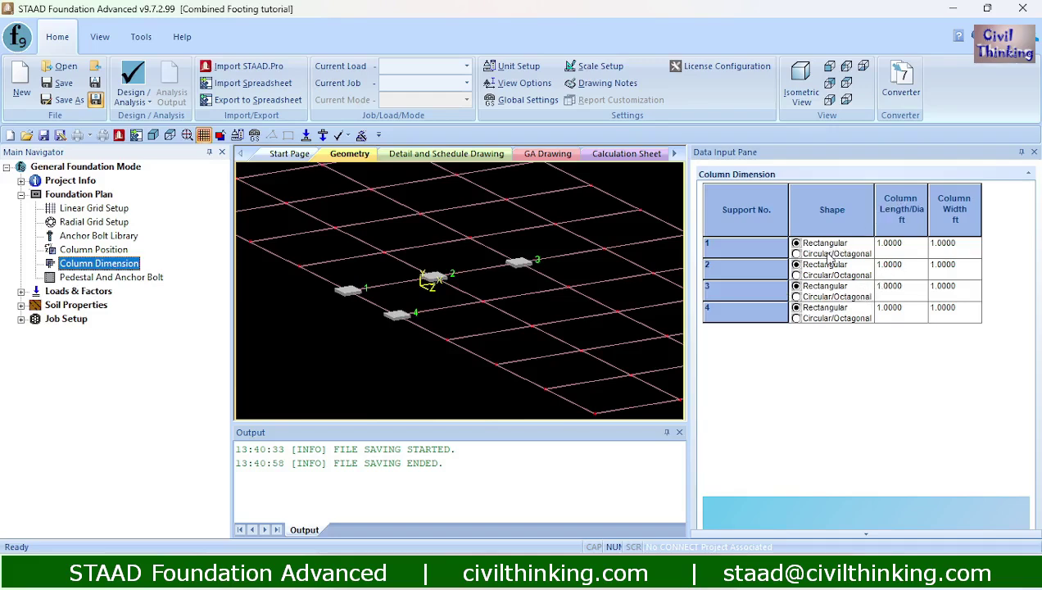
left_click(890, 246)
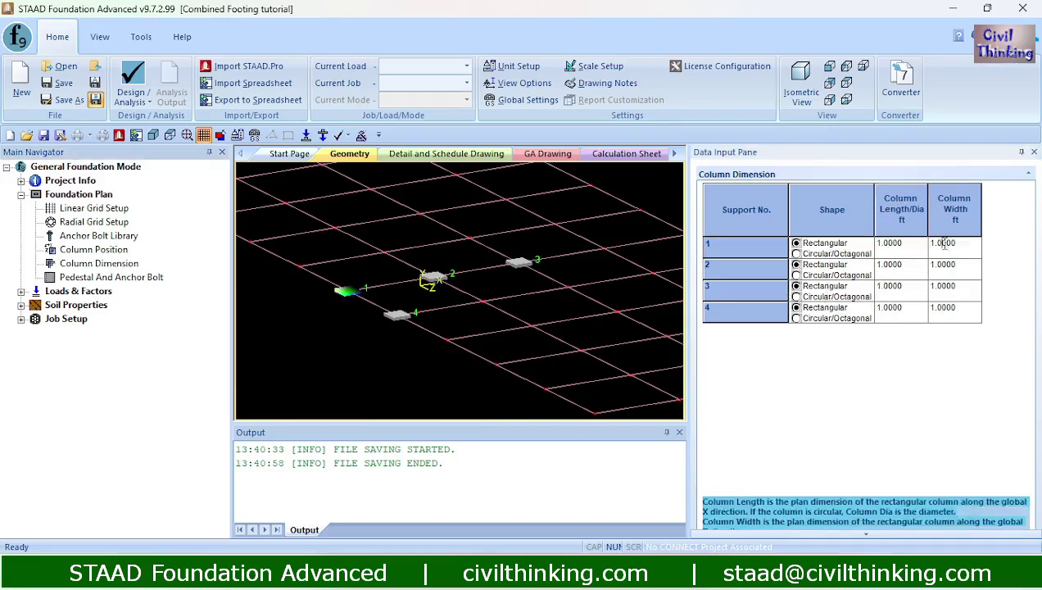
left_click(890, 267)
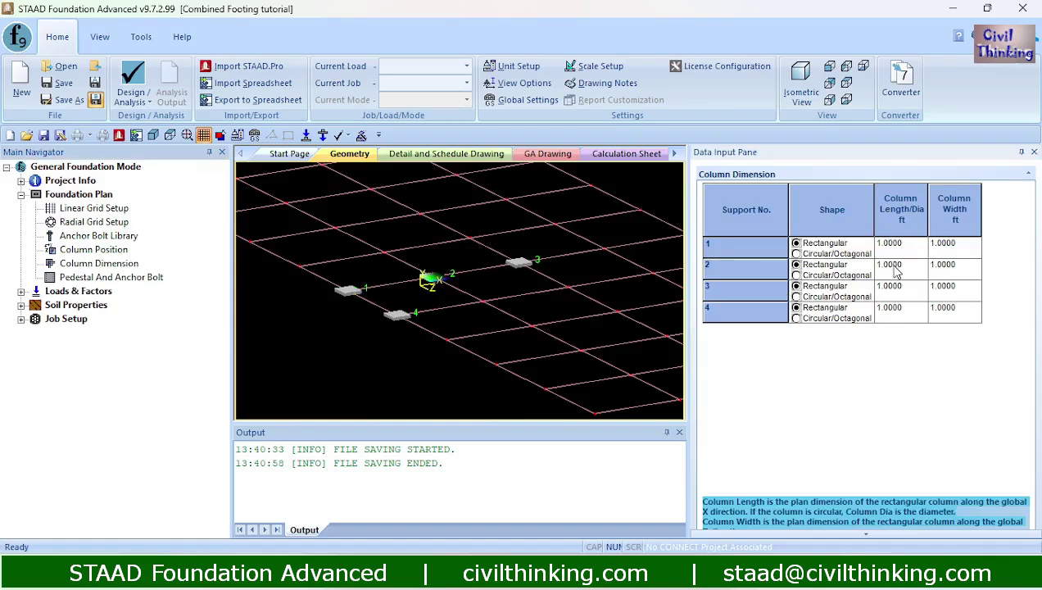
left_click(942, 288)
left_click(890, 309)
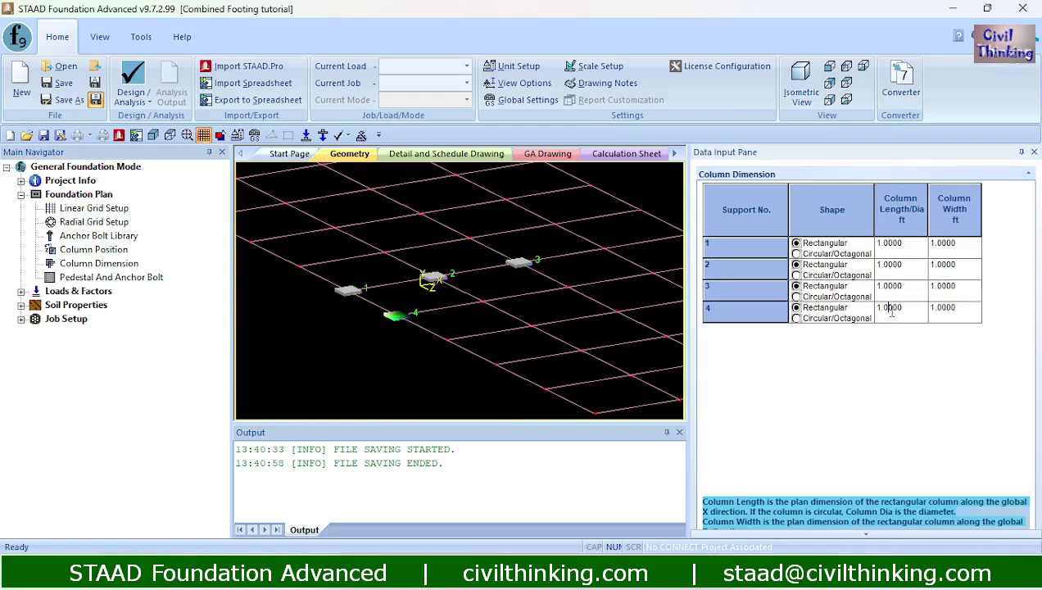
left_click(937, 293)
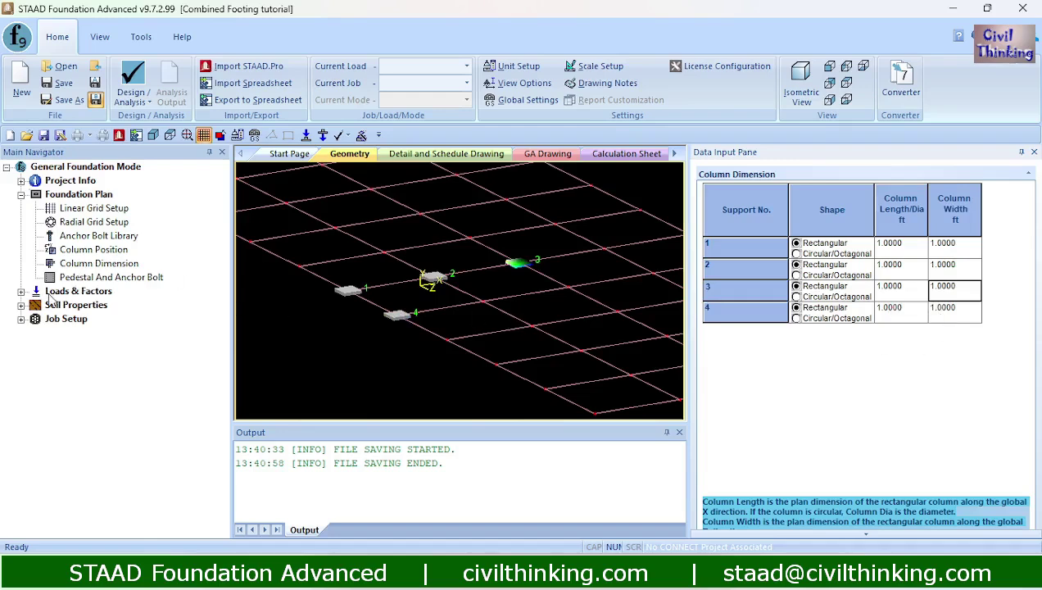
- Create load case 1 as a Primary load case with the Dead Load loading type
left_click(21, 194)
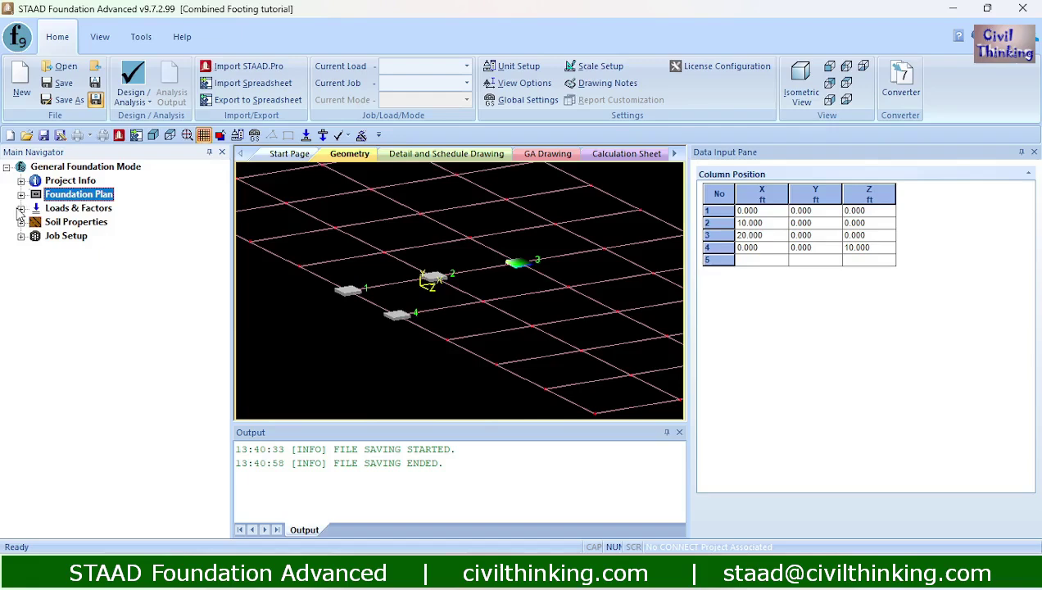
left_click(21, 209)
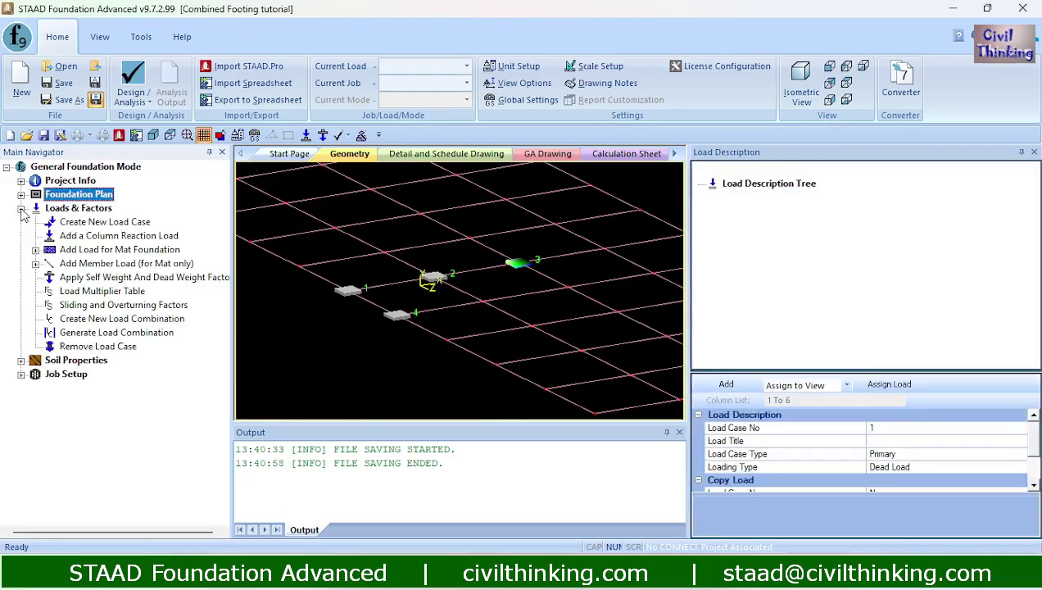
left_click(105, 222)
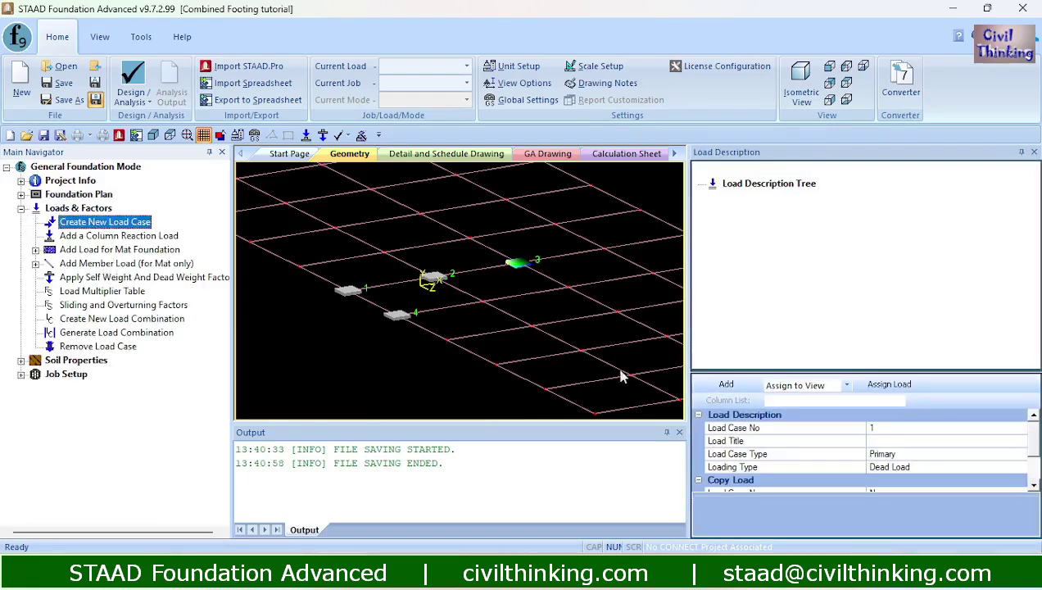
left_click(886, 441)
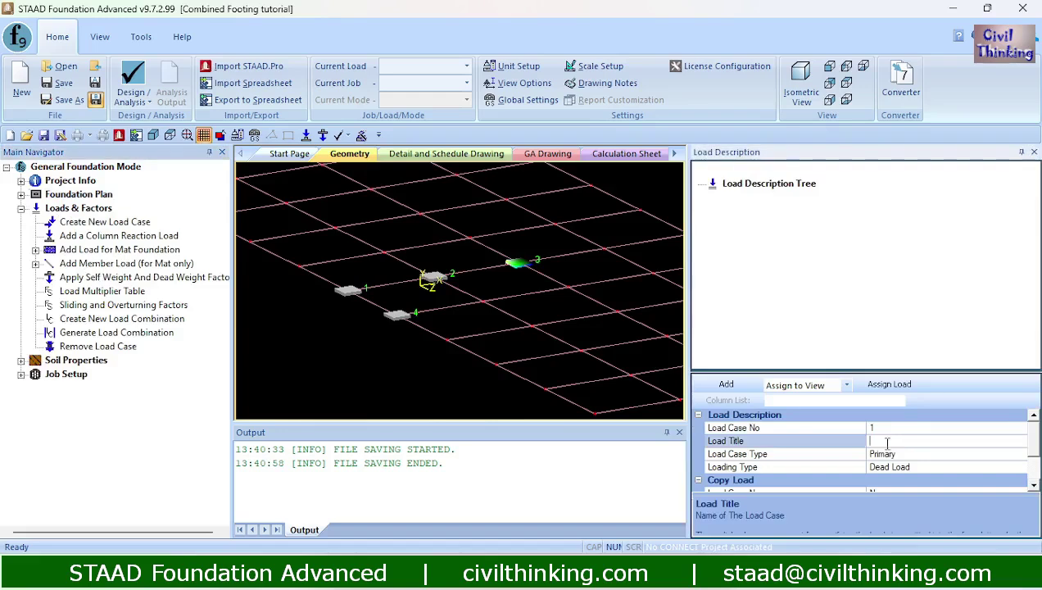
type("dead loa")
left_click(725, 385)
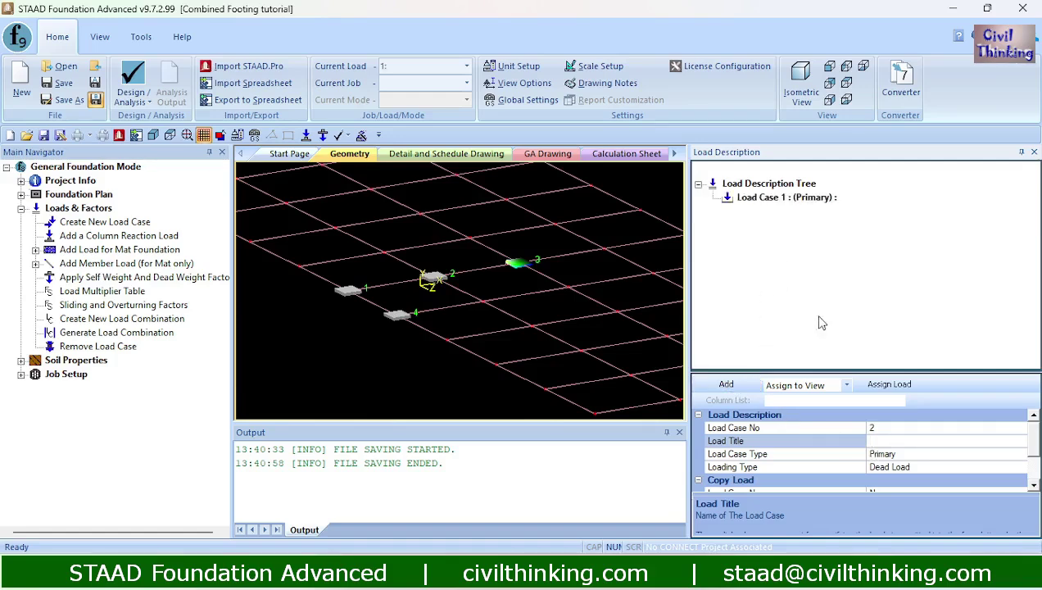
- Add a column reaction load of Fy -50 kip to load case 1 and assign it to all columns in the view
right_click(769, 204)
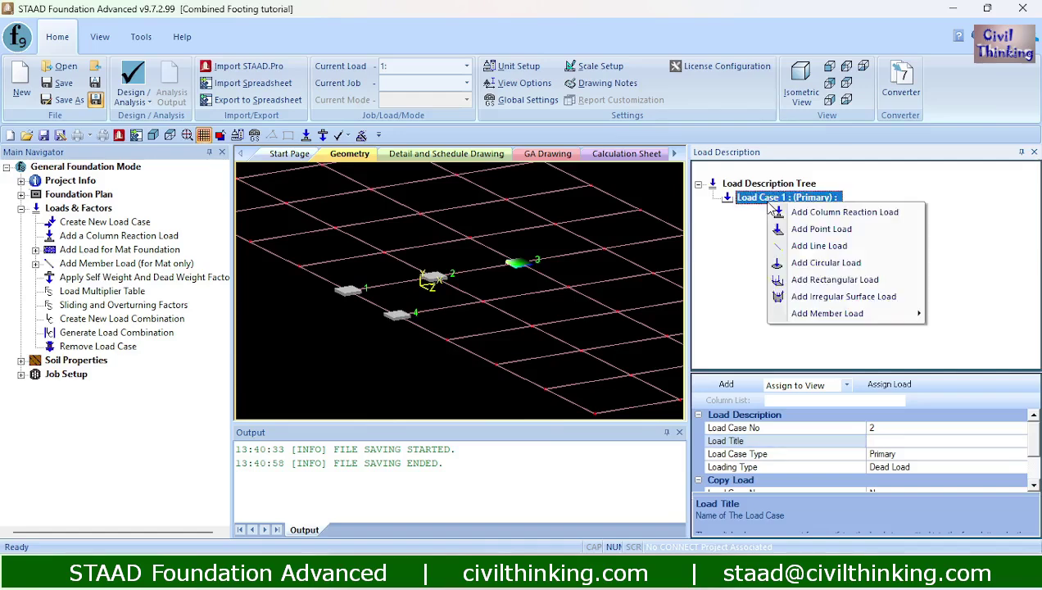
left_click(819, 211)
left_click(914, 453)
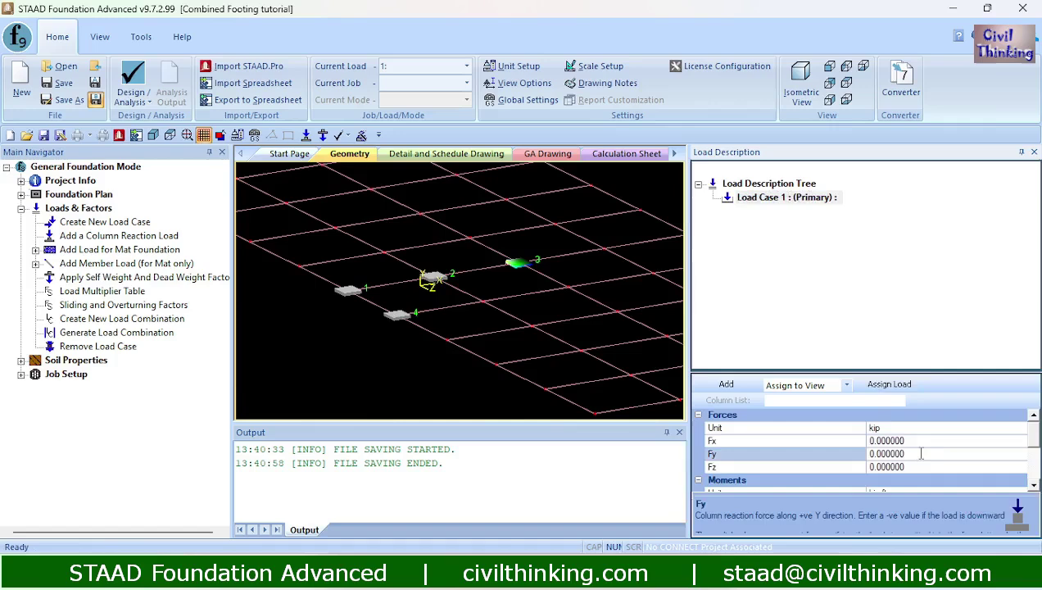
left_click_drag(915, 453, 864, 453)
type("-50")
key("Return")
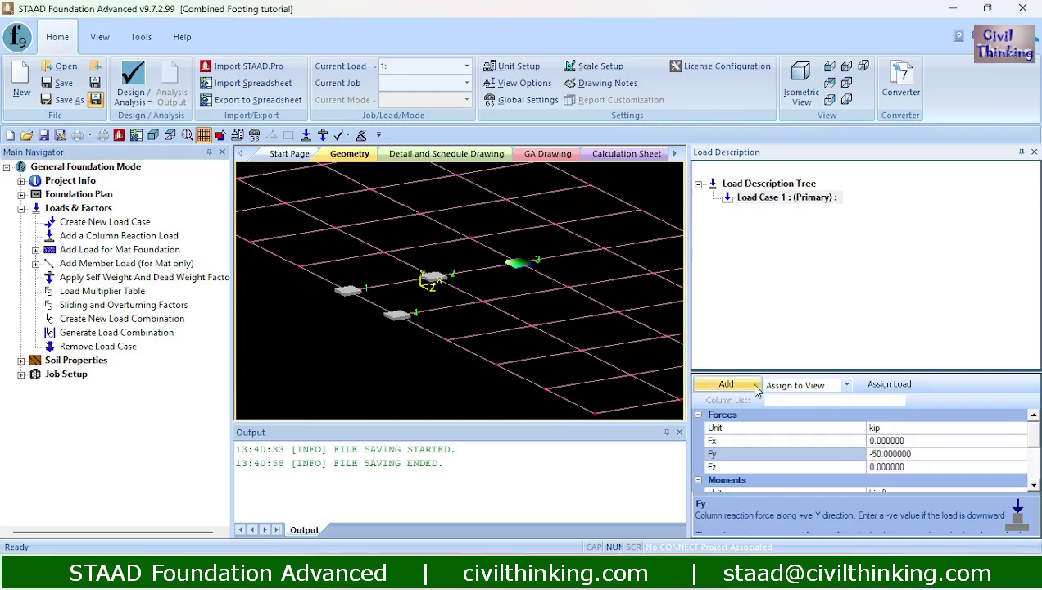
left_click(718, 387)
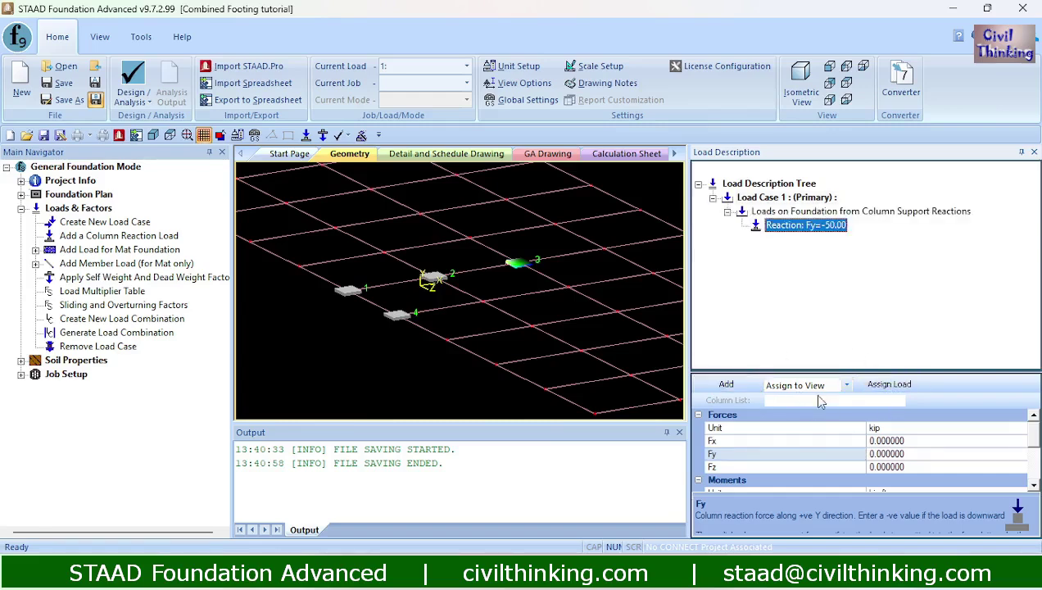
left_click(891, 385)
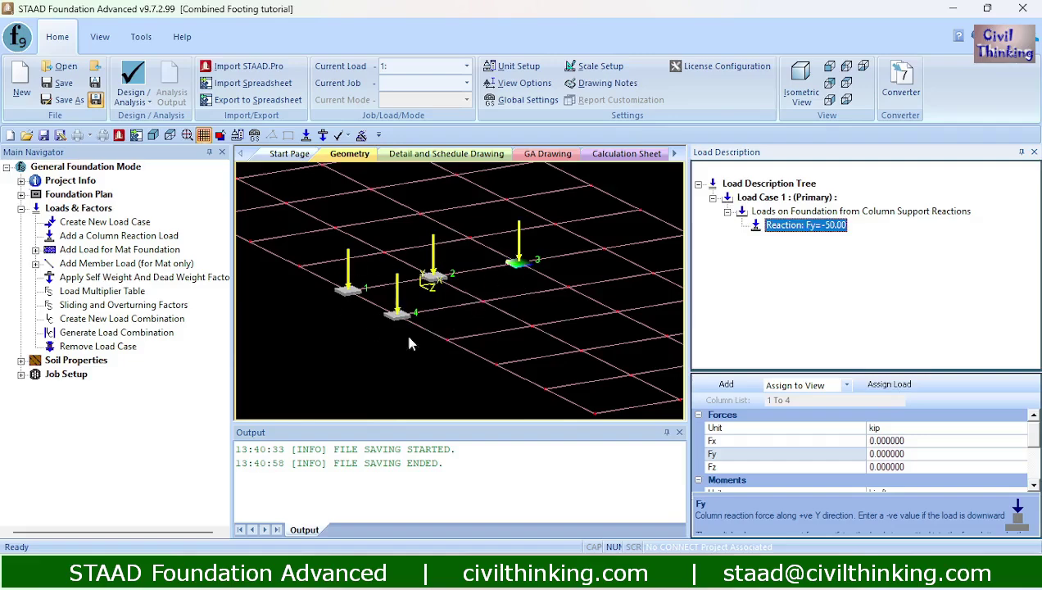
- Generate service load combinations from number 1001 and ultimate ones from 2001 using the ASCE 7-16 table, and look through the resulting list
left_click(77, 332)
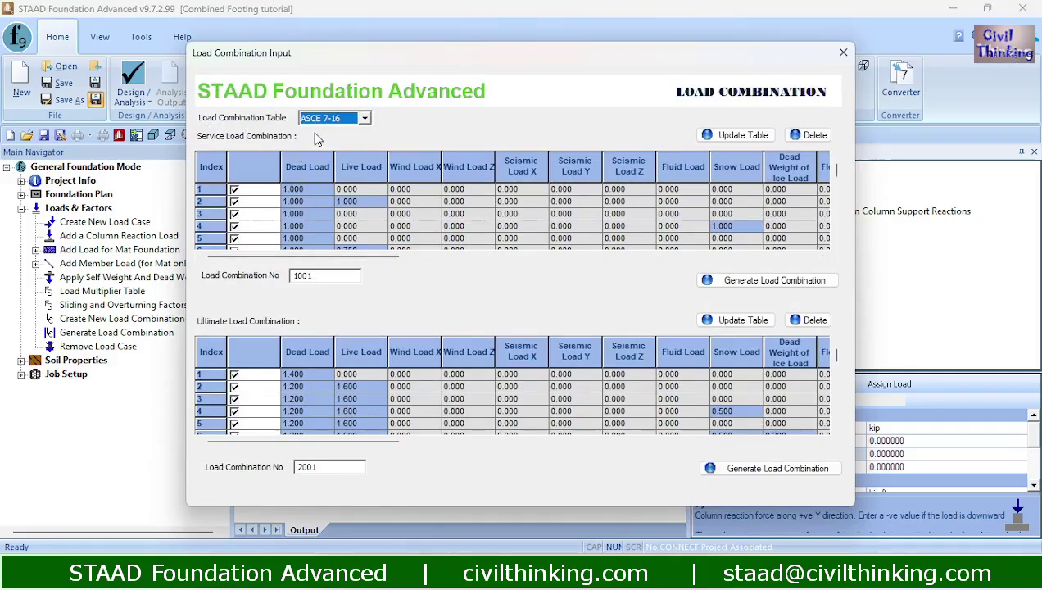
left_click(737, 288)
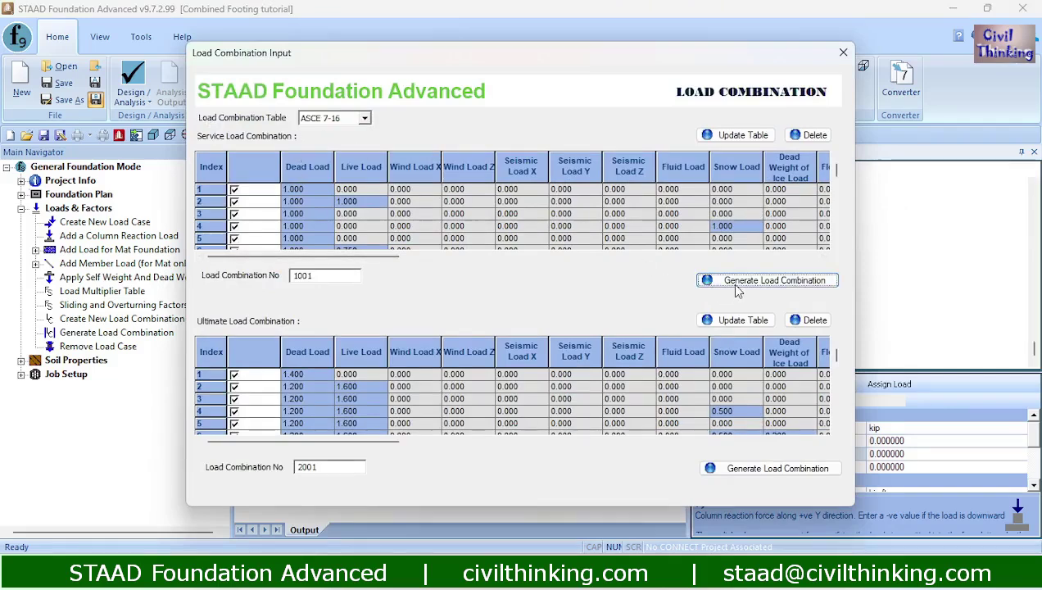
left_click(599, 316)
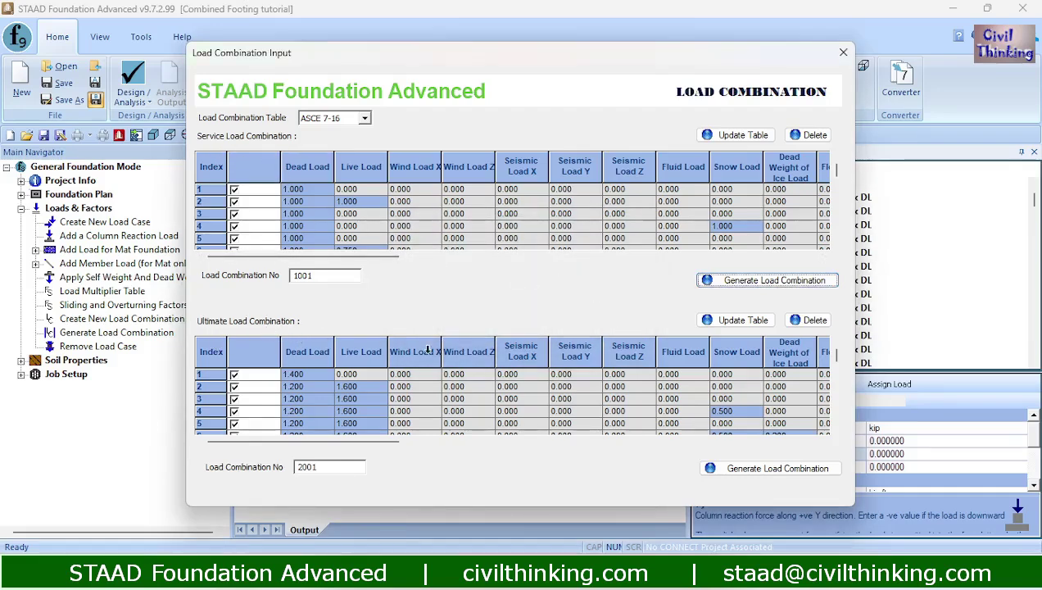
left_click(781, 477)
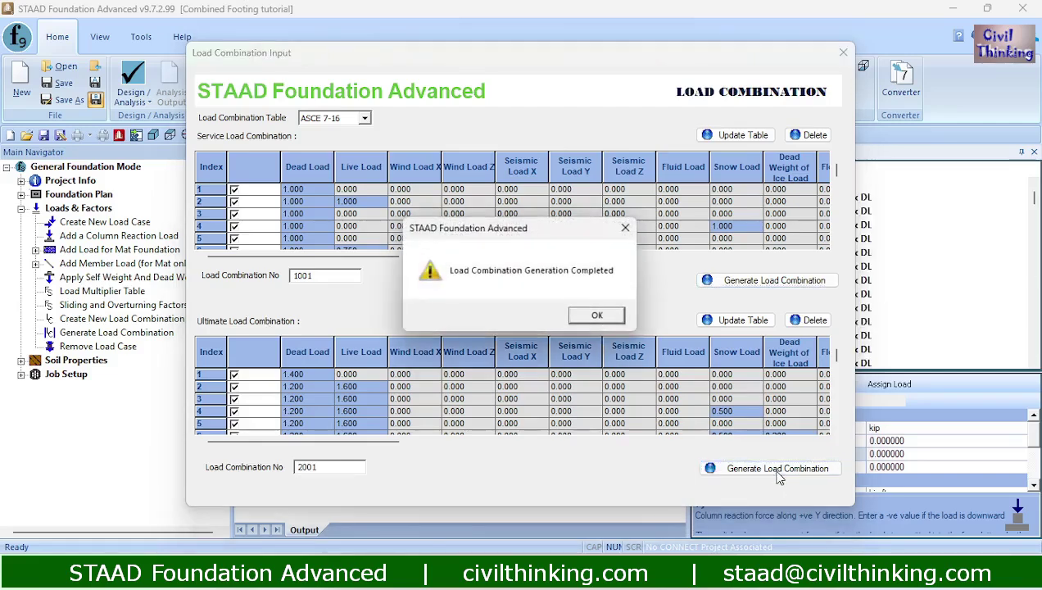
left_click(595, 316)
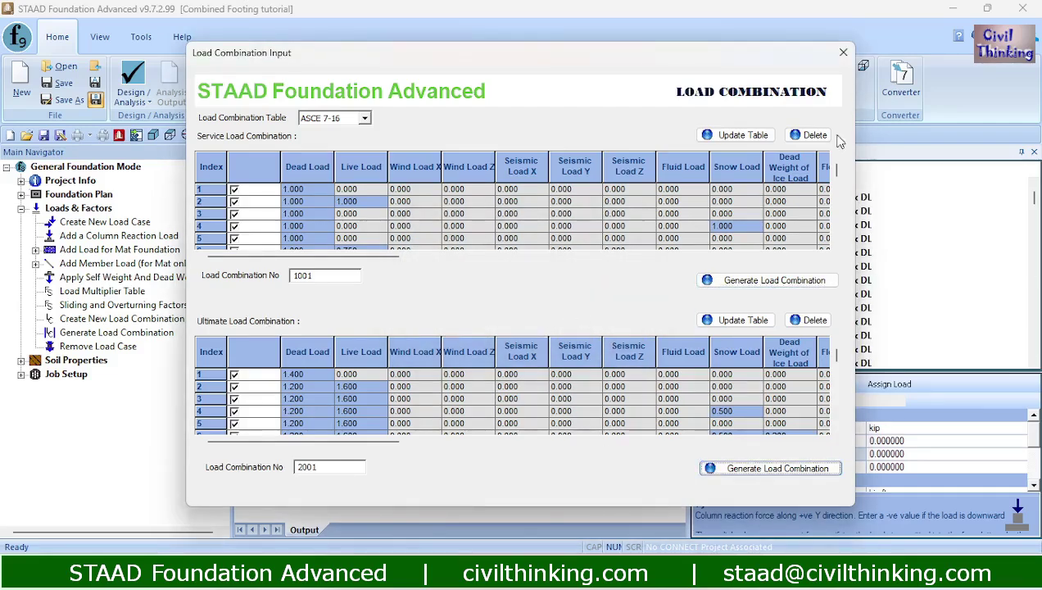
left_click(843, 53)
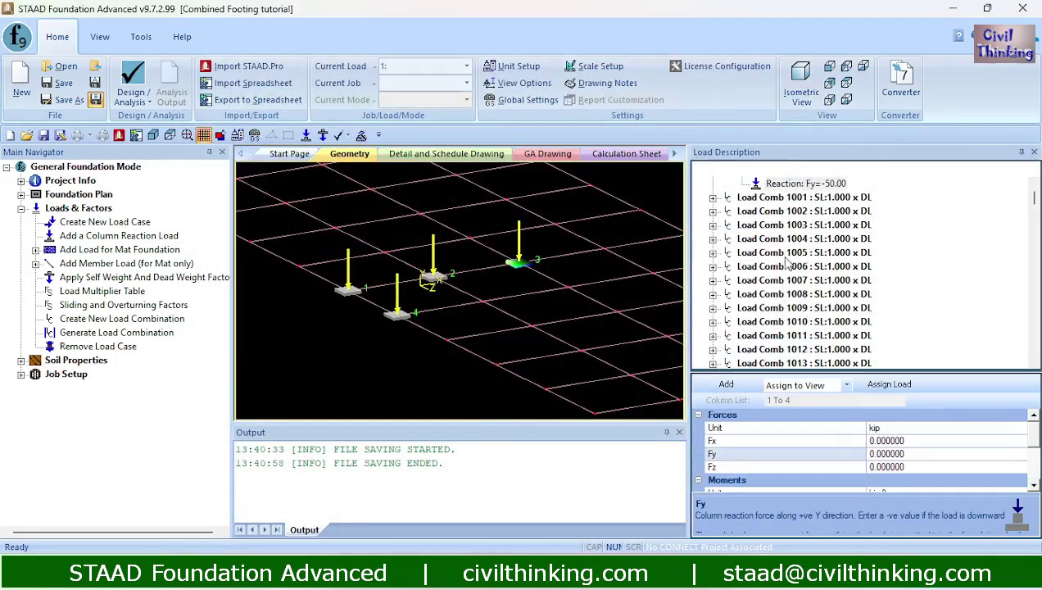
scroll(786, 262, "up", 2)
scroll(788, 270, "down", 10)
scroll(793, 295, "up", 6)
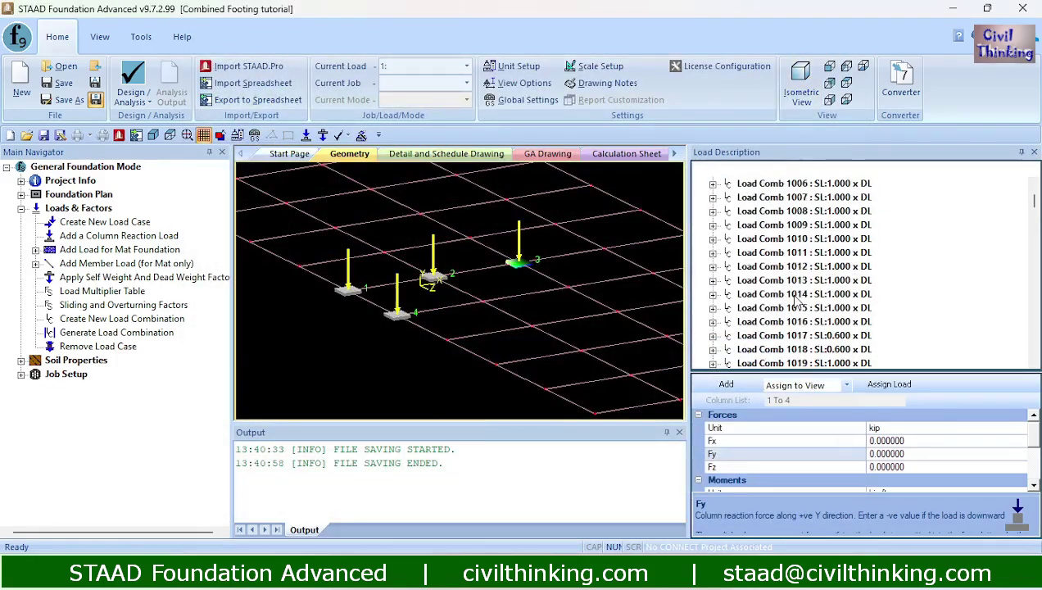
scroll(793, 299, "up", 3)
scroll(793, 299, "down", 10)
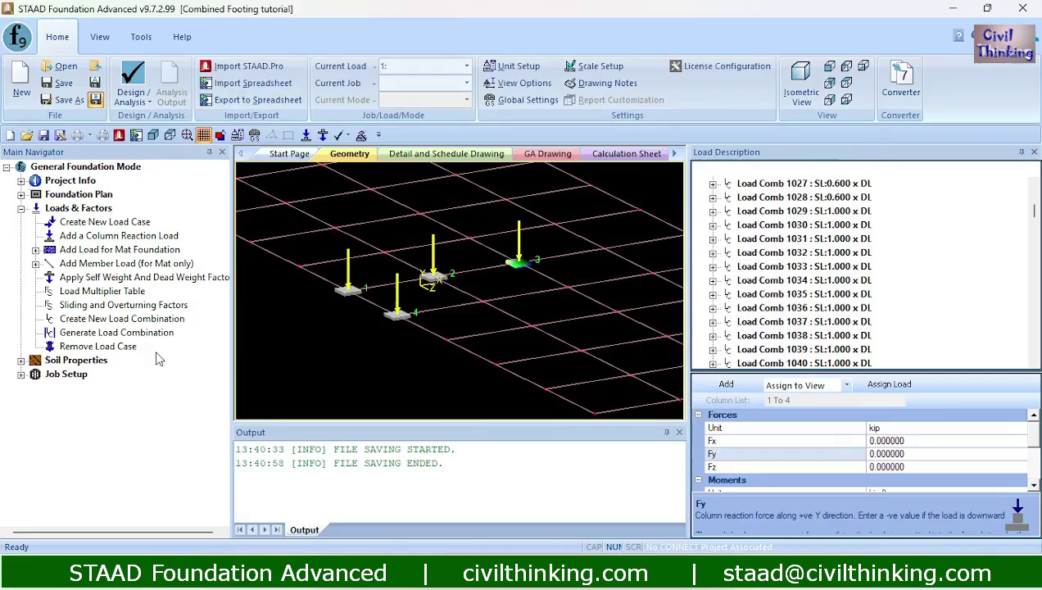
- Review the pile/soil bearing capacity factors of the load cases in the soil properties
left_click(22, 209)
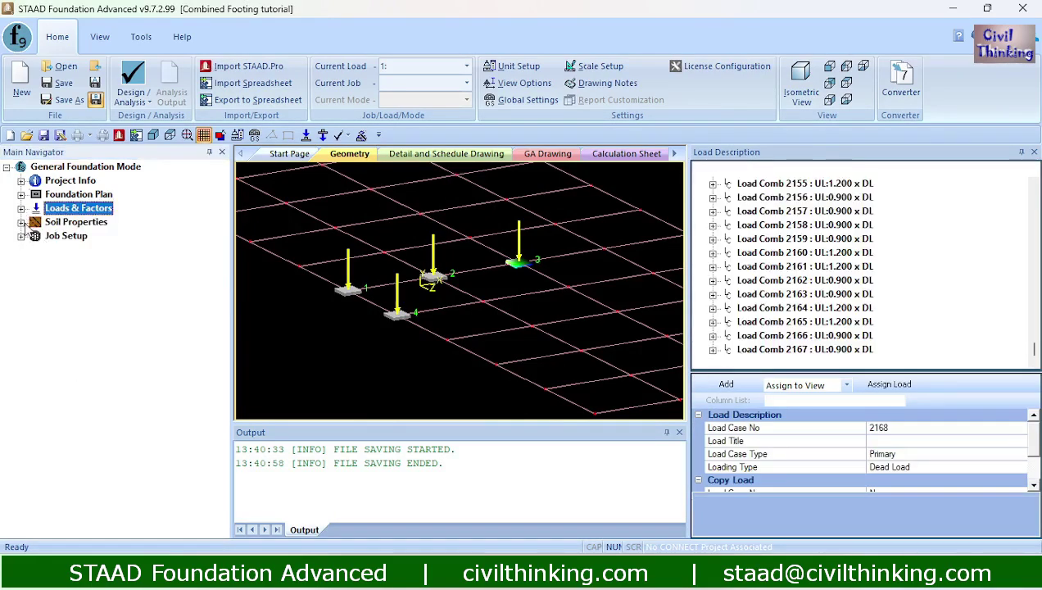
left_click(21, 222)
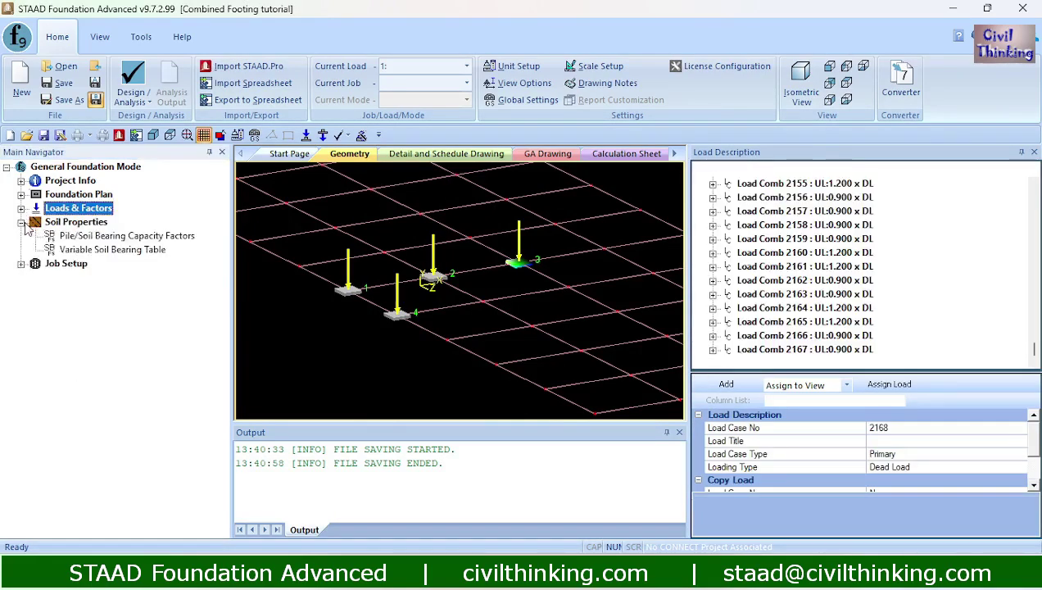
left_click(86, 238)
scroll(826, 314, "down", 1)
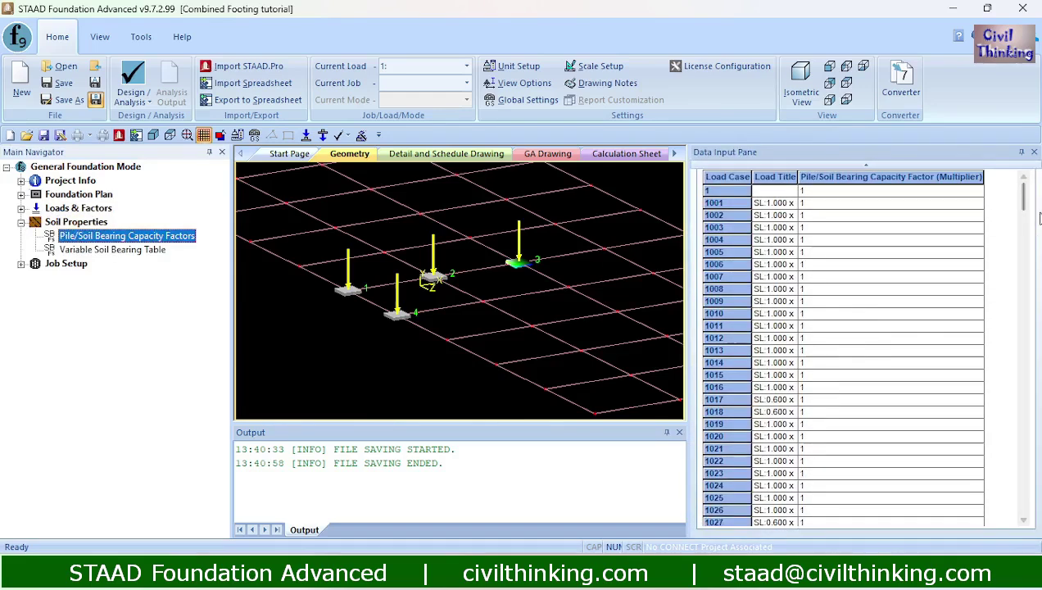
left_click_drag(1023, 201, 1014, 241)
left_click(804, 227)
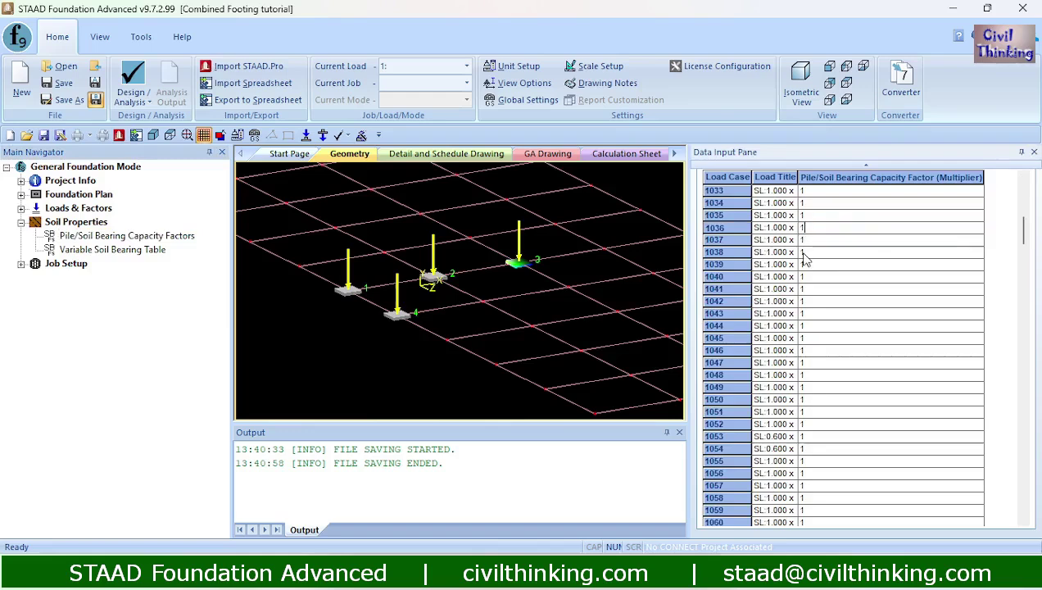
left_click(808, 325)
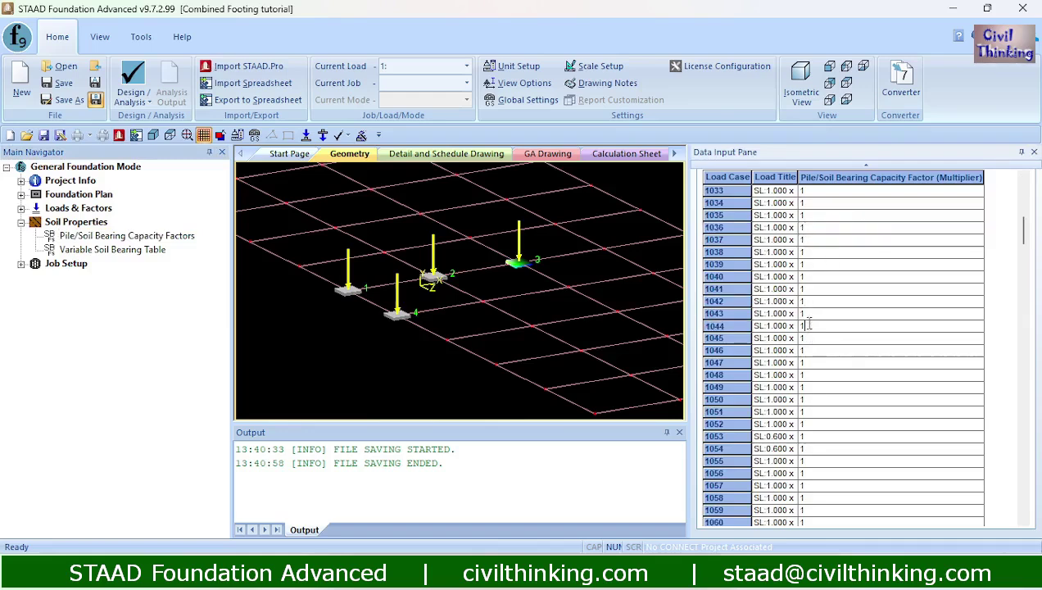
left_click(823, 388)
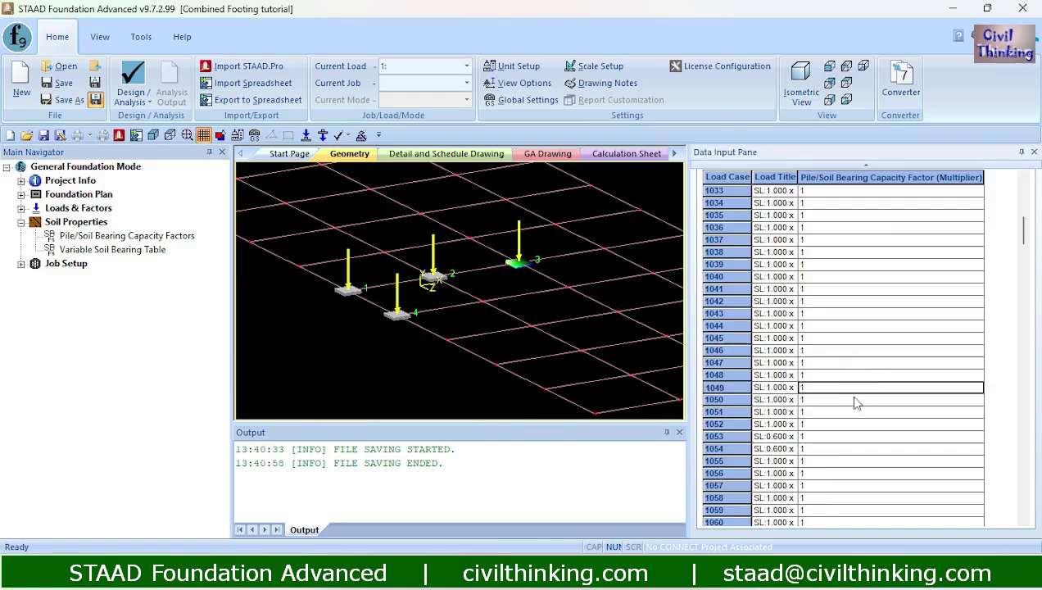
- Start a new job named "combined footing job" with job type Combined, and select column 1 as a support for it
left_click(20, 222)
left_click(20, 235)
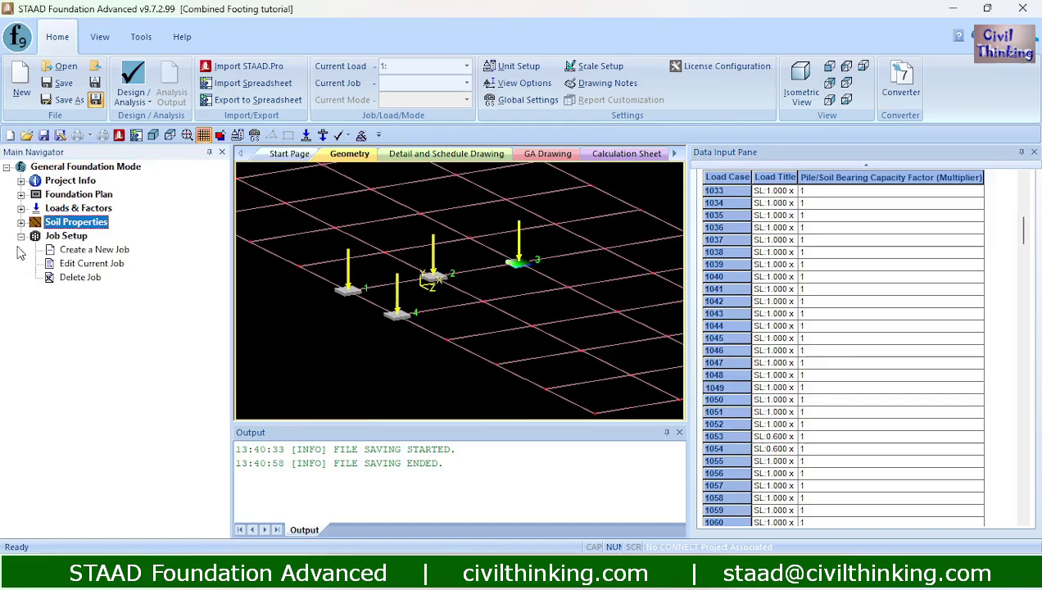
left_click(75, 250)
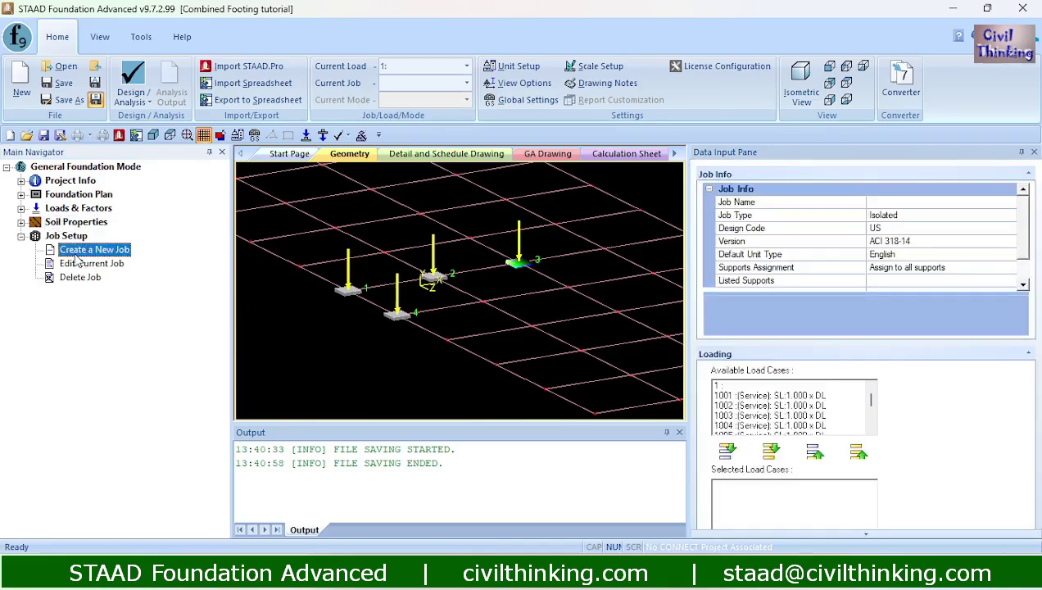
left_click(880, 202)
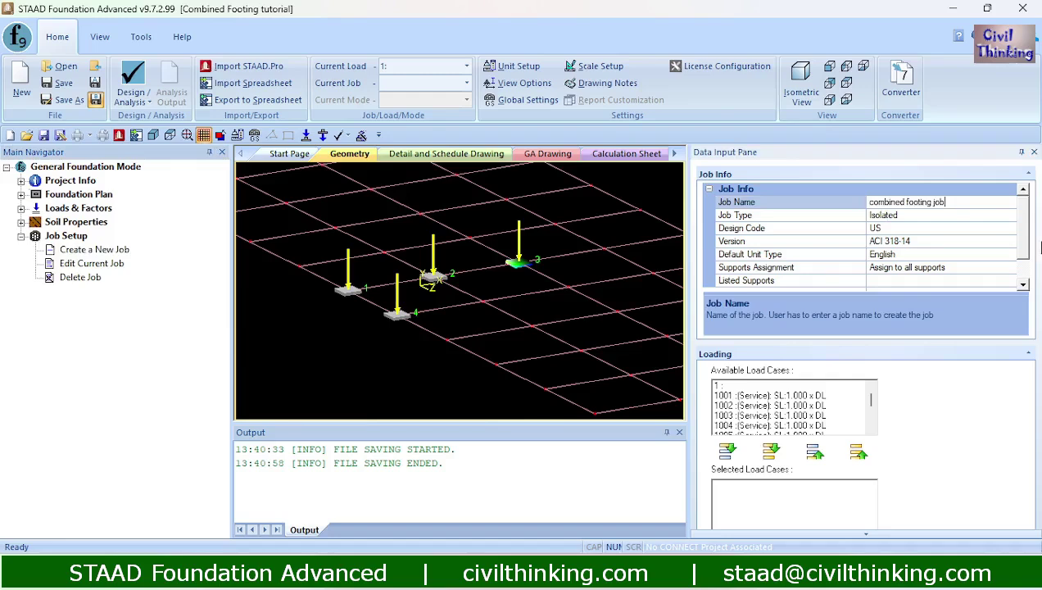
left_click(942, 216)
left_click(1011, 215)
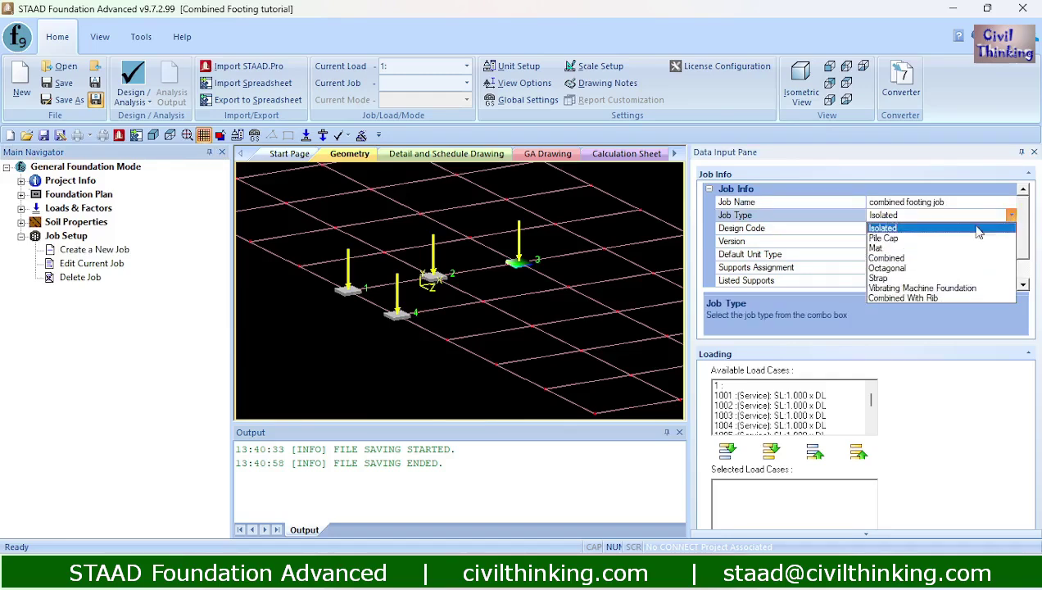
left_click(925, 260)
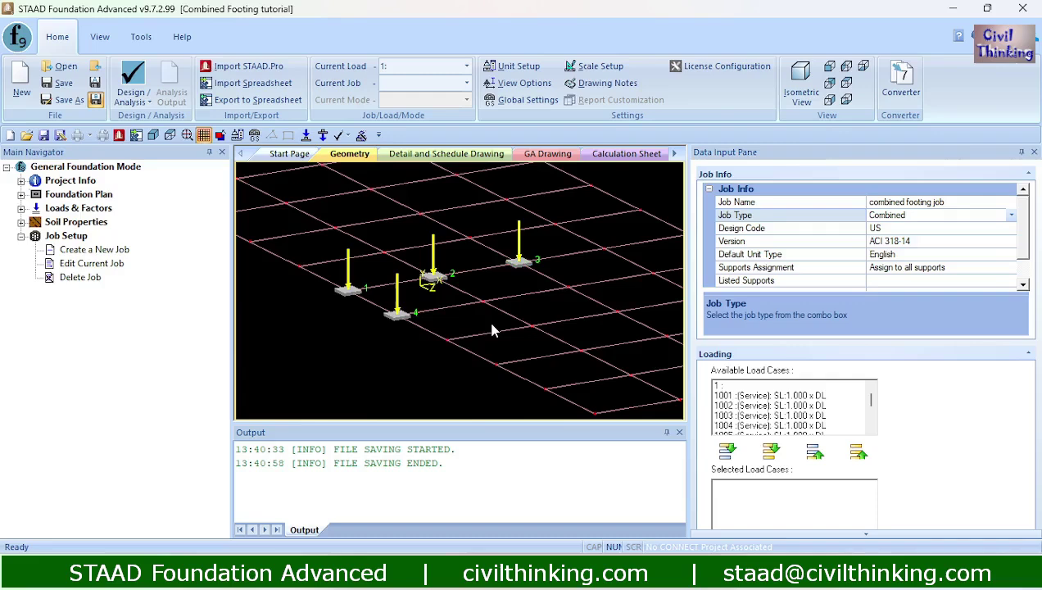
left_click(356, 291)
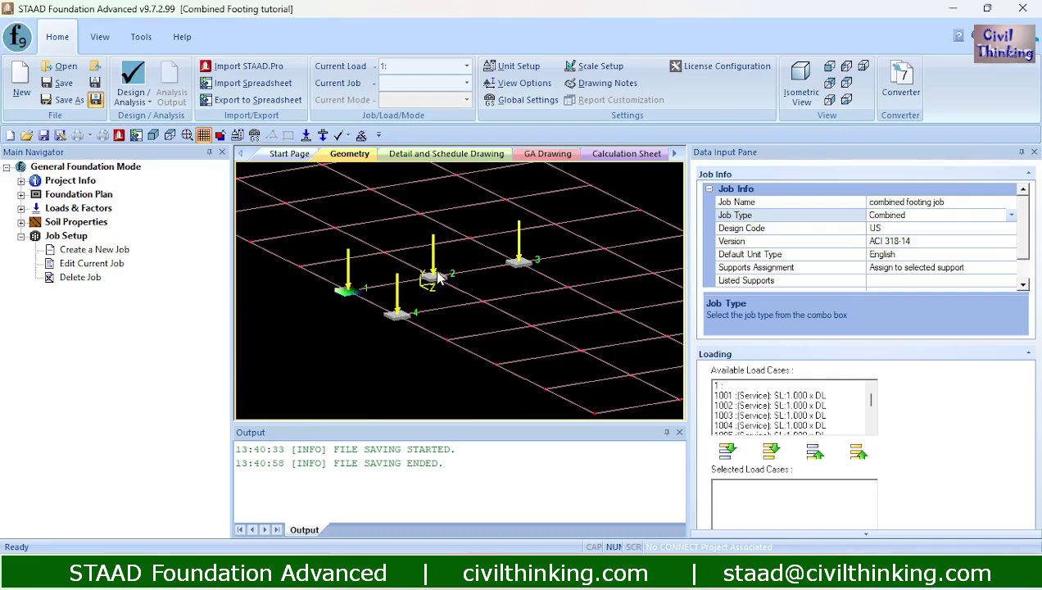
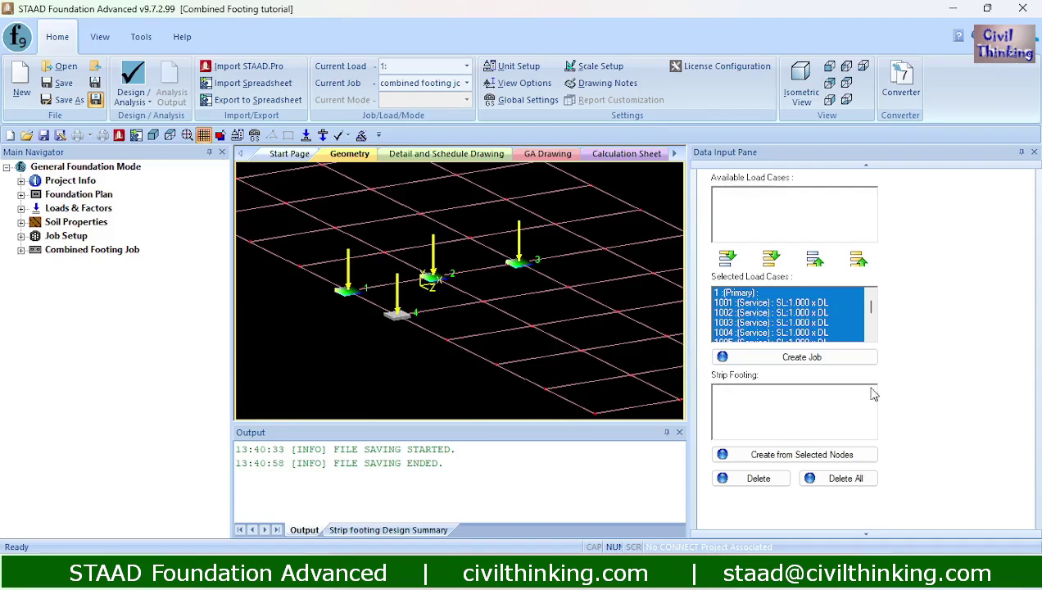
- Create a strip footing from the selected nodes 1, 2 and 3
scroll(901, 336, "up", 2)
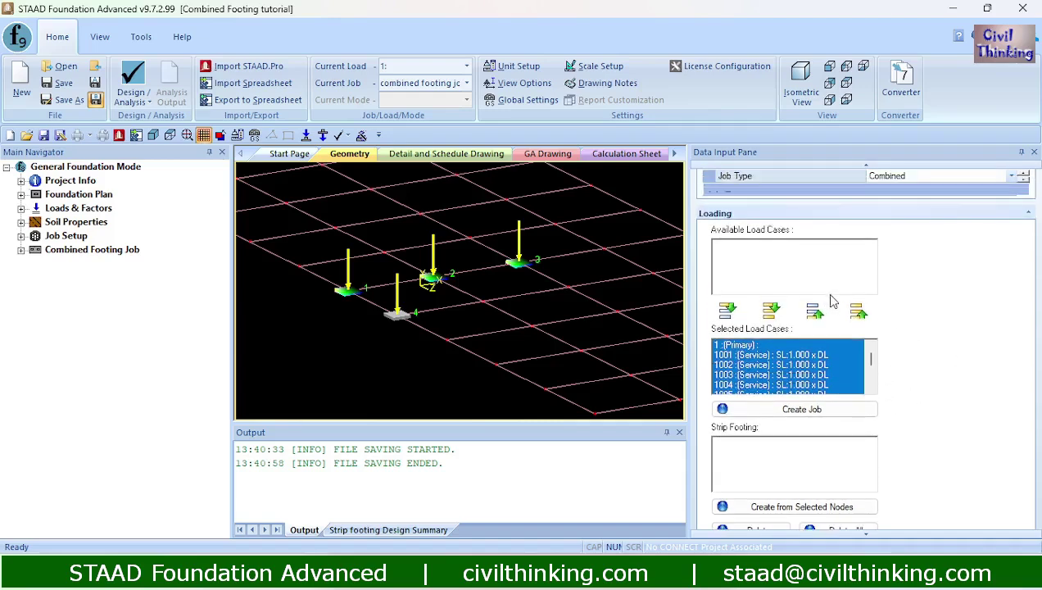
scroll(867, 252, "up", 3)
left_click_drag(909, 236, 892, 190)
scroll(929, 441, "down", 2)
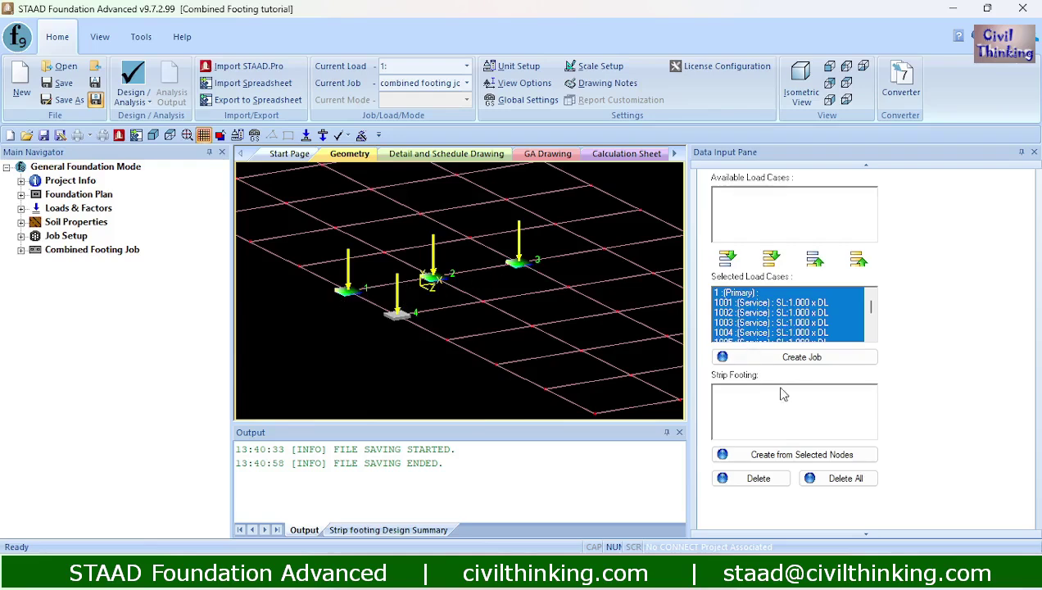
left_click(762, 453)
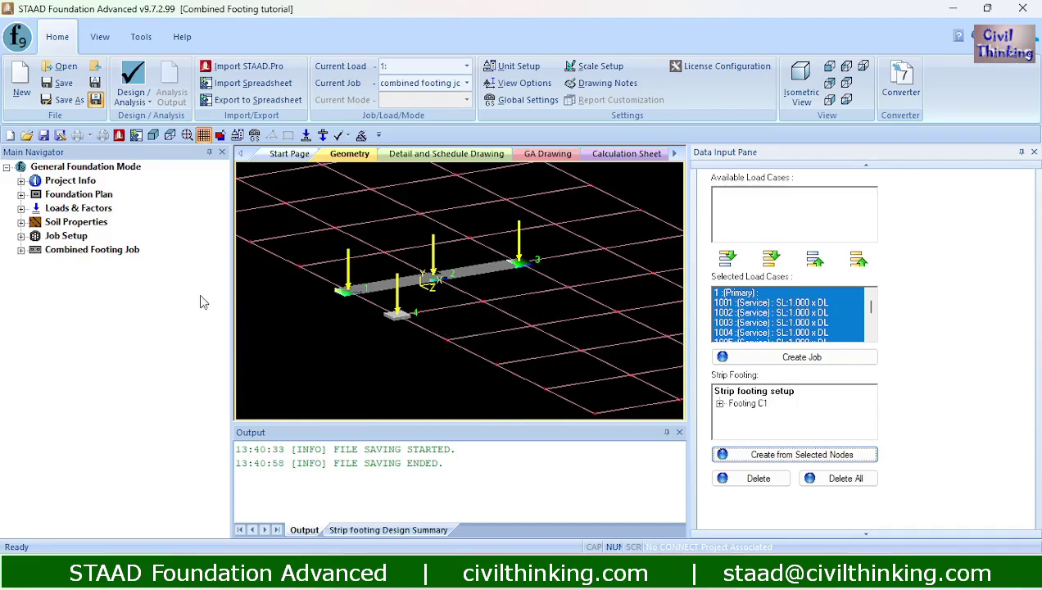
- Review the combined footing's concrete unit weight, bar spacing limits, concrete strength and steel yield strength in the Concrete & Reinforcement design parameters
left_click(20, 235)
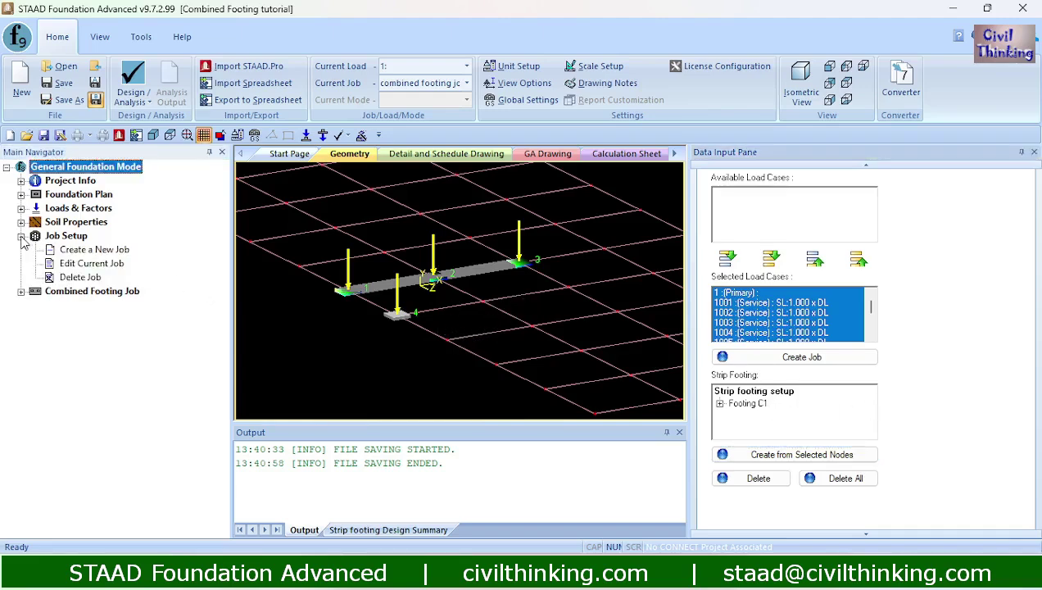
left_click(21, 291)
left_click(34, 304)
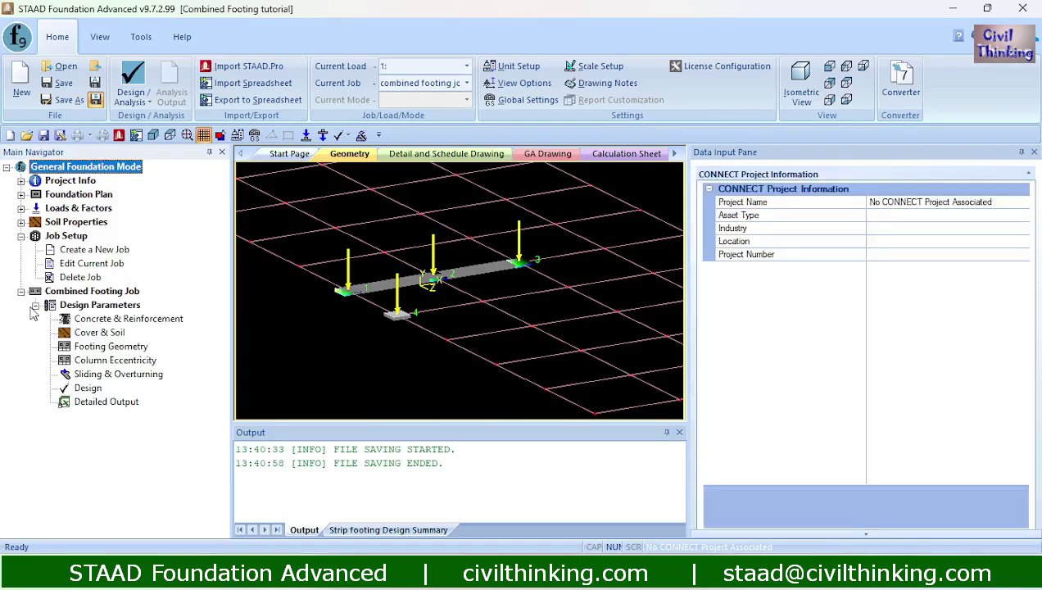
left_click(107, 319)
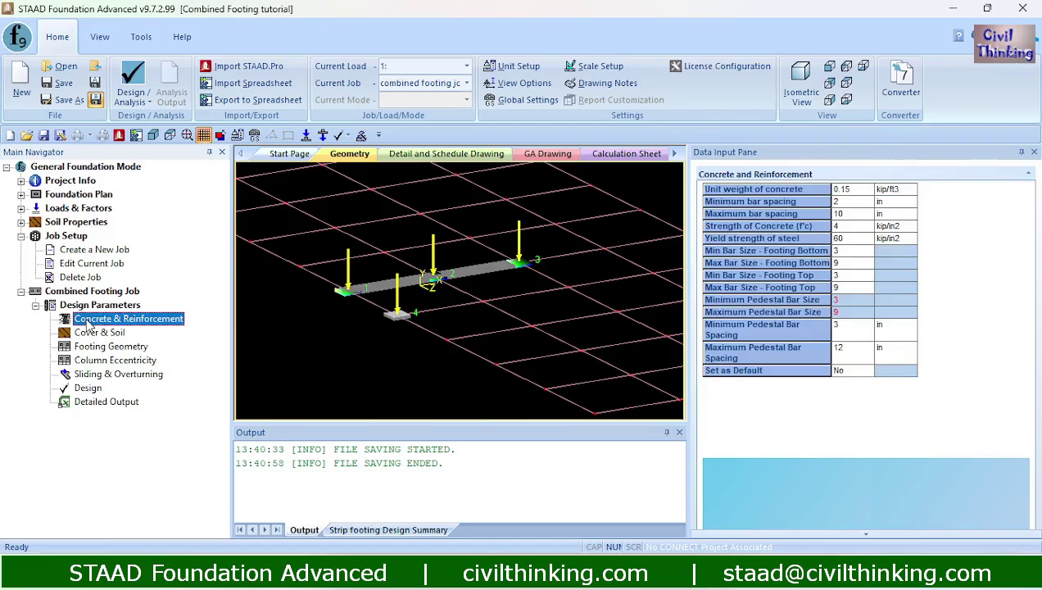
left_click(846, 206)
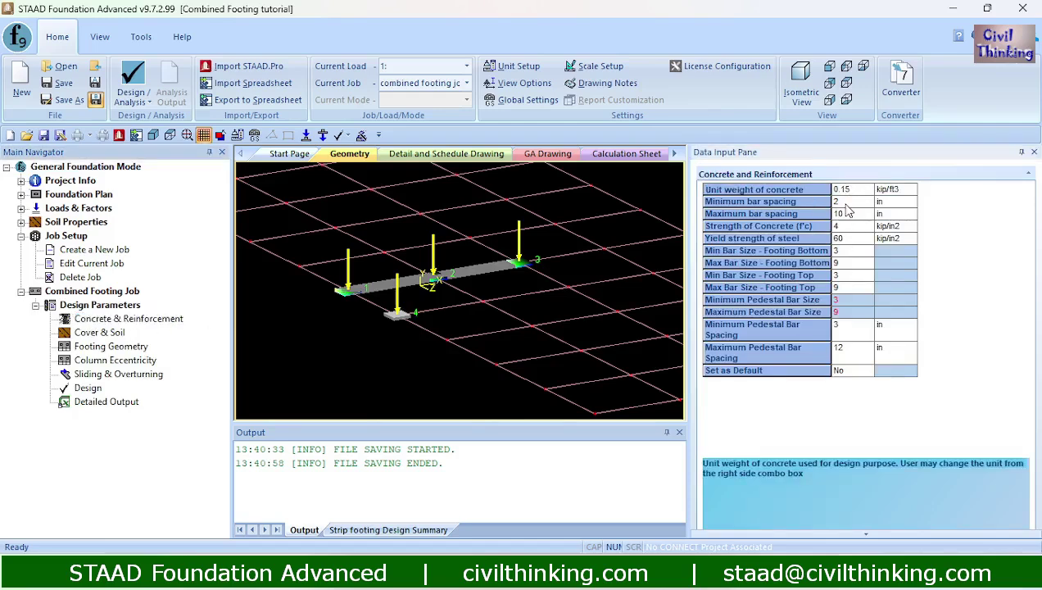
left_click(847, 203)
left_click(853, 214)
left_click(847, 228)
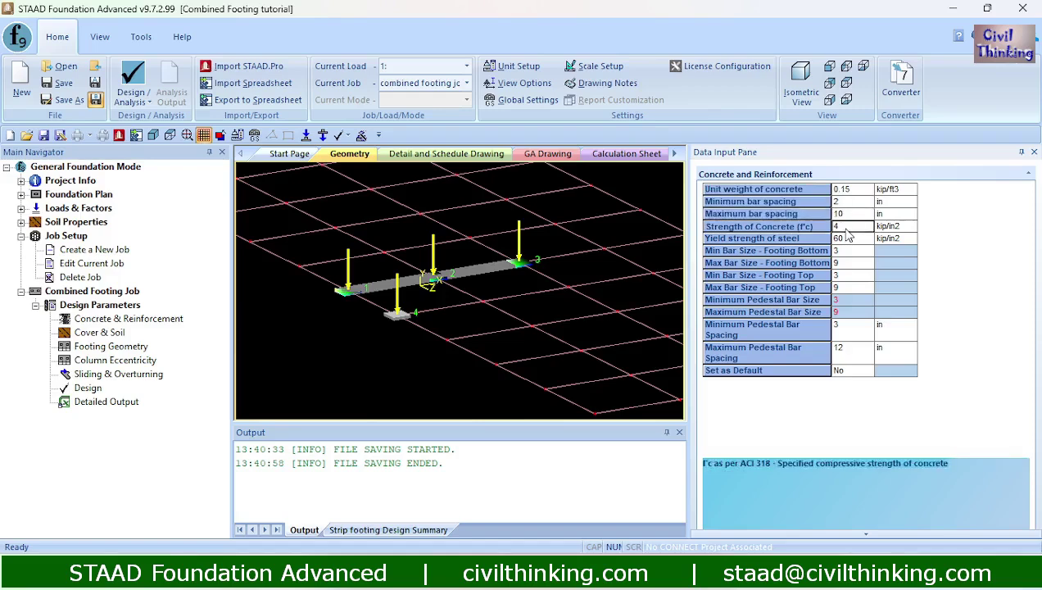
left_click(849, 239)
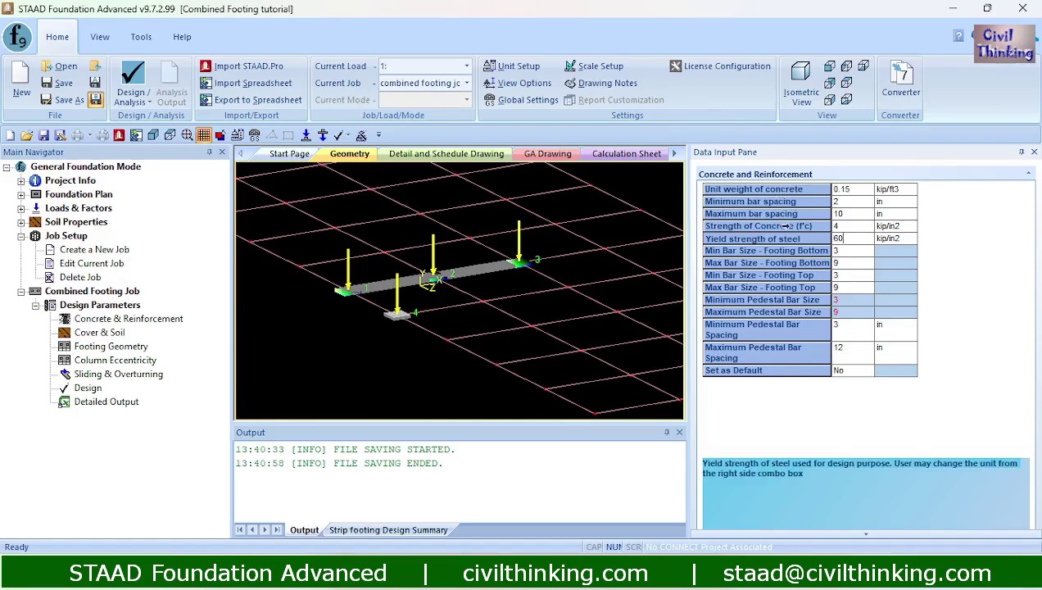
- Check the concrete unit weight, minimum bar spacing and concrete strength, including the unit choices for strength and spacing
left_click(849, 228)
left_click(840, 202)
left_click(852, 189)
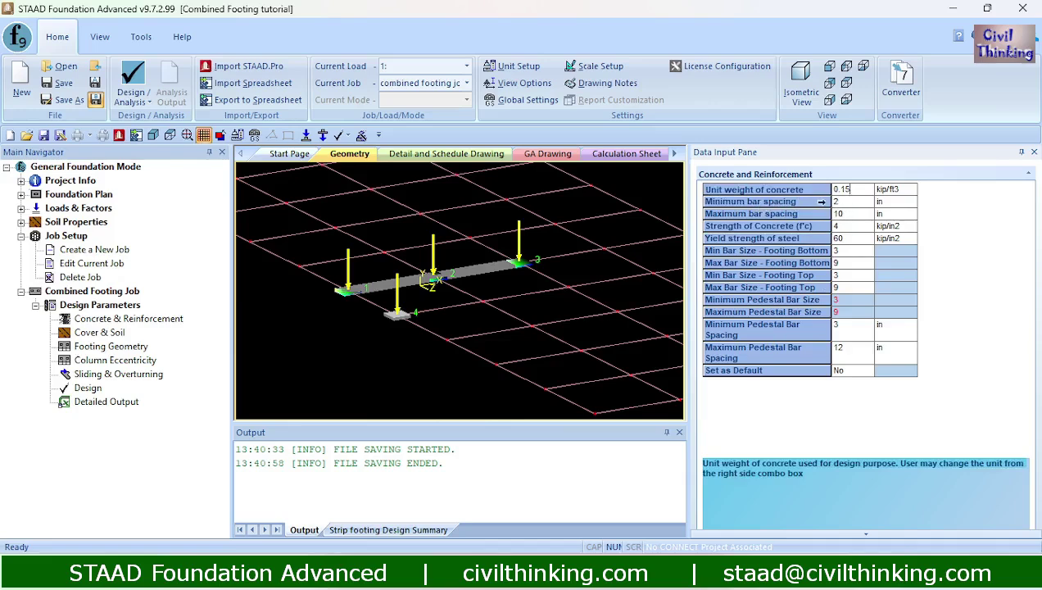
left_click(850, 204)
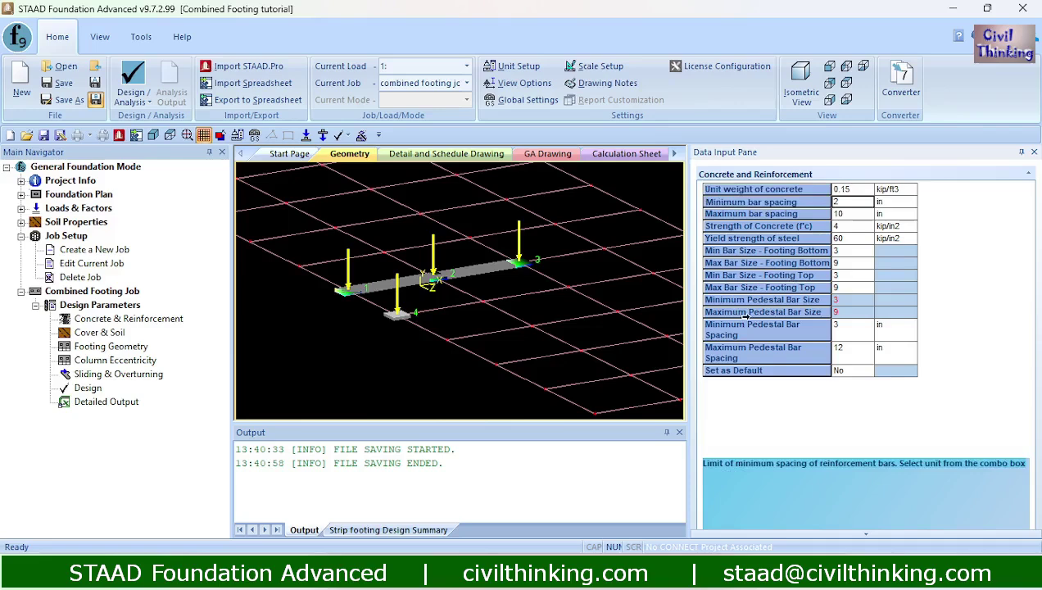
left_click(839, 227)
left_click(888, 227)
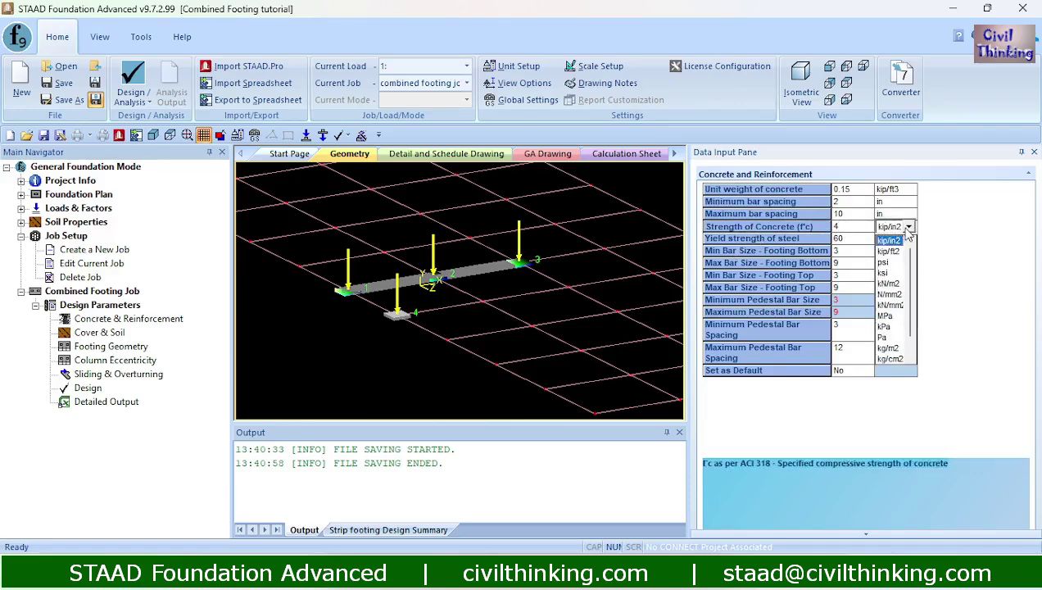
left_click(893, 239)
left_click(888, 202)
left_click(907, 202)
left_click(888, 213)
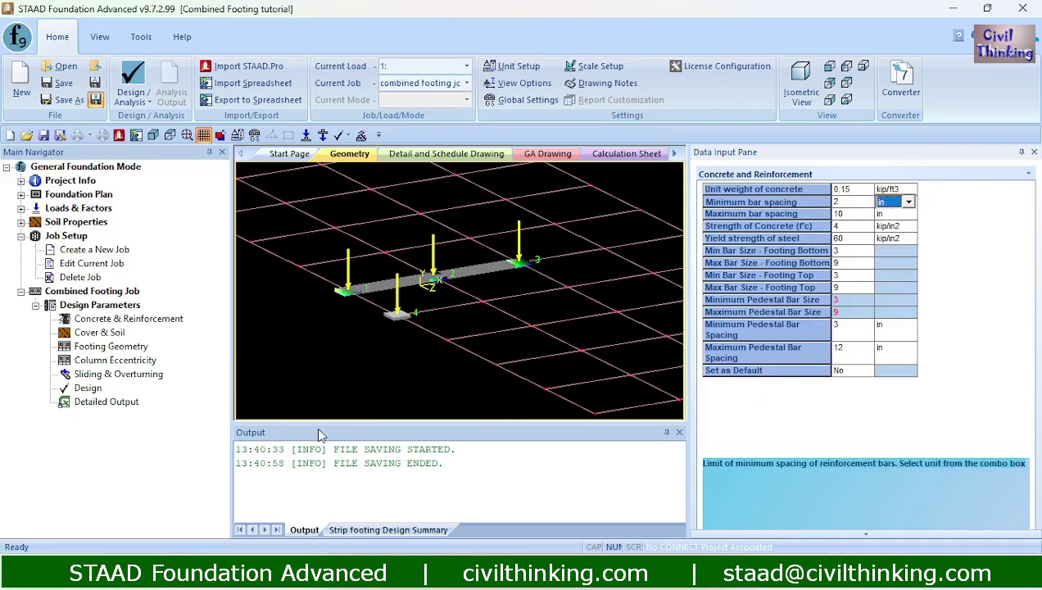
- Review the combined footing's Cover & Soil parameters, including clear covers, soil unit weight, bearing capacity, its ultimate load multiplier and soil depth
left_click(112, 336)
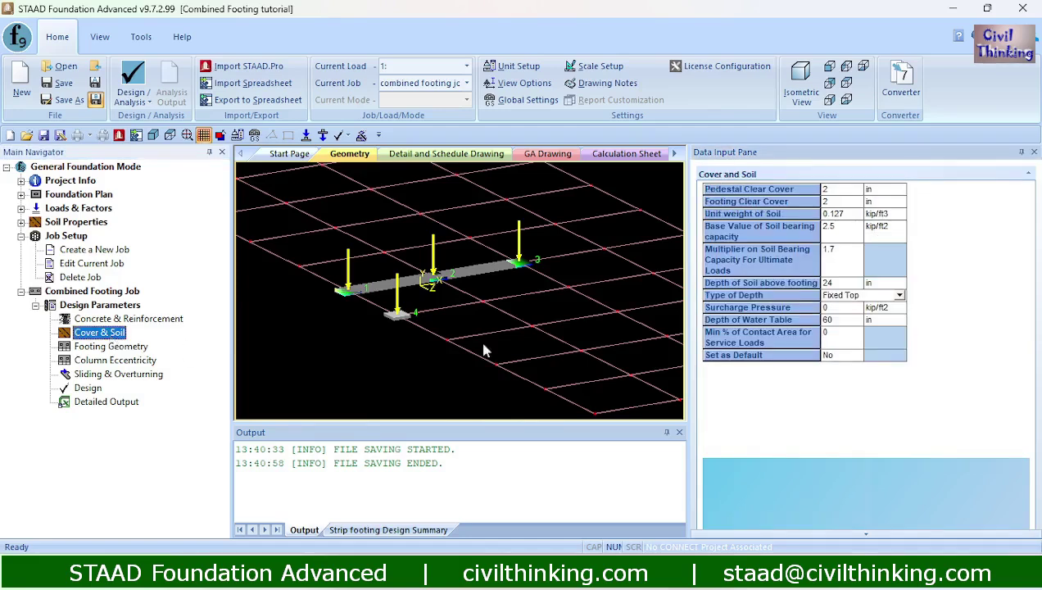
left_click(834, 193)
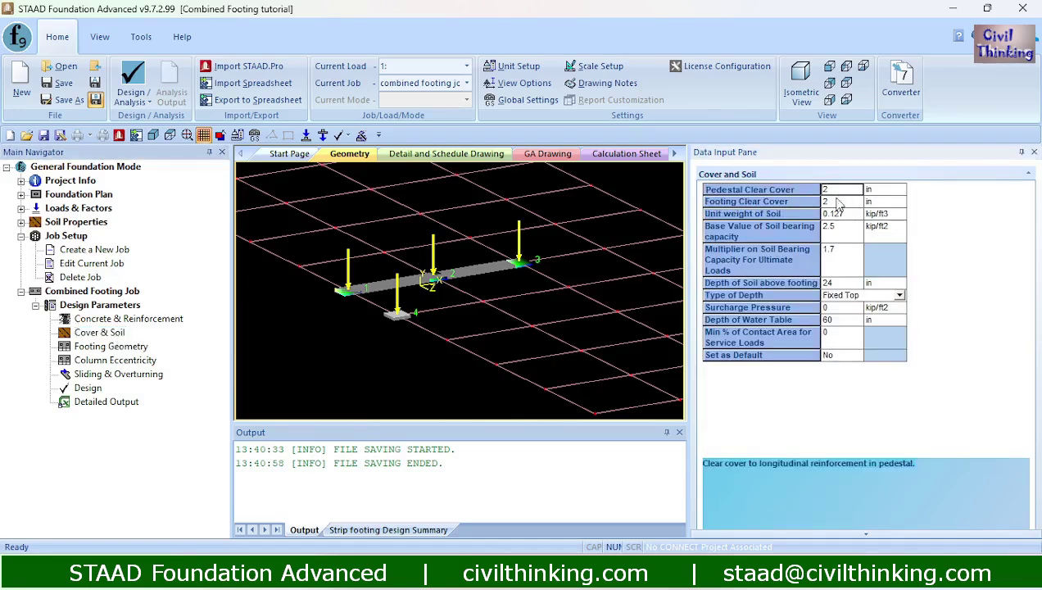
left_click(836, 215)
left_click(835, 233)
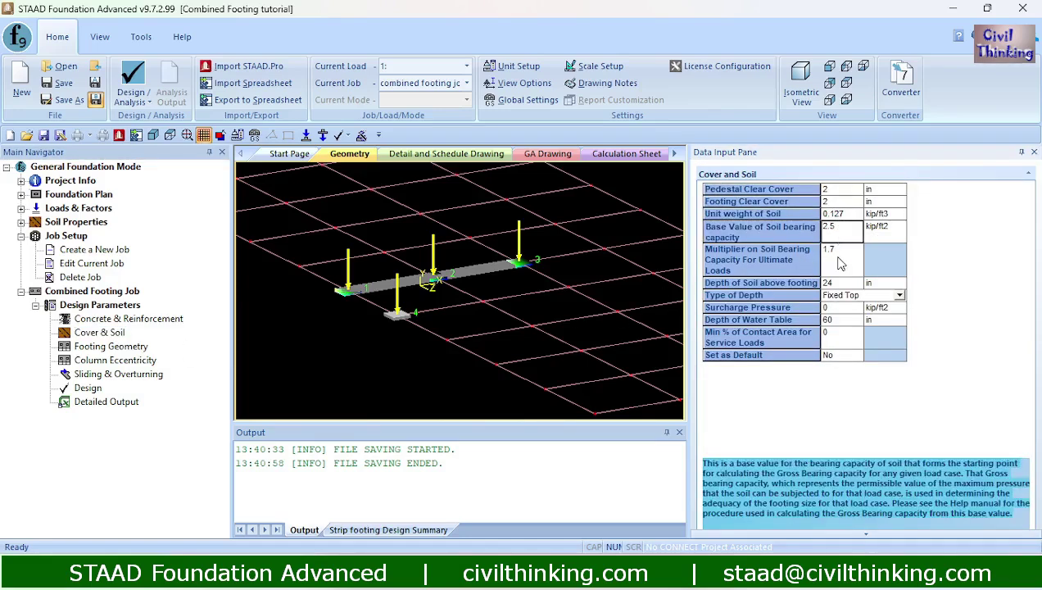
left_click(837, 260)
left_click(837, 285)
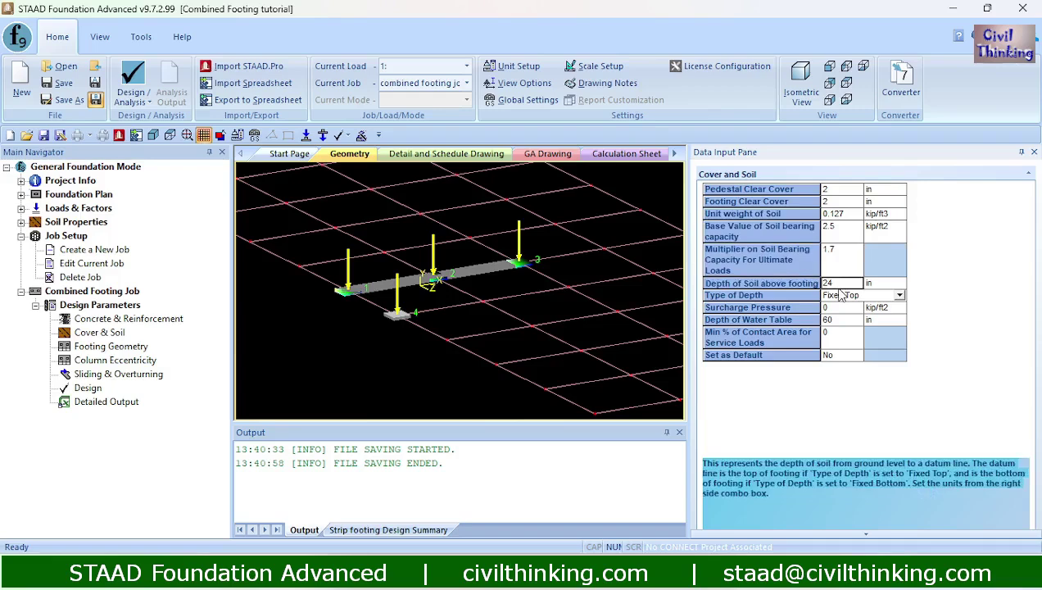
left_click(840, 214)
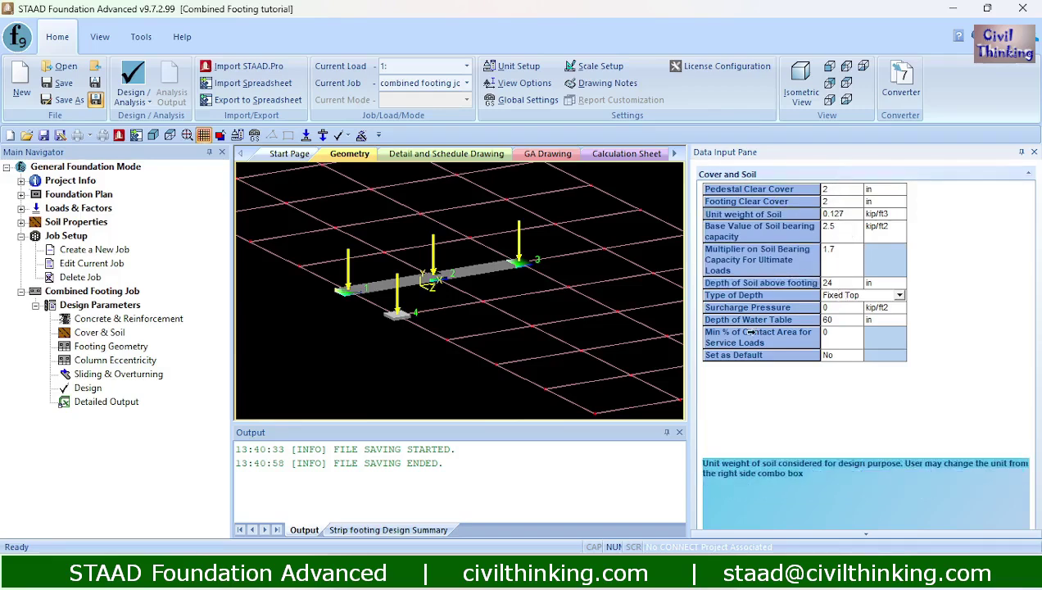
left_click(836, 191)
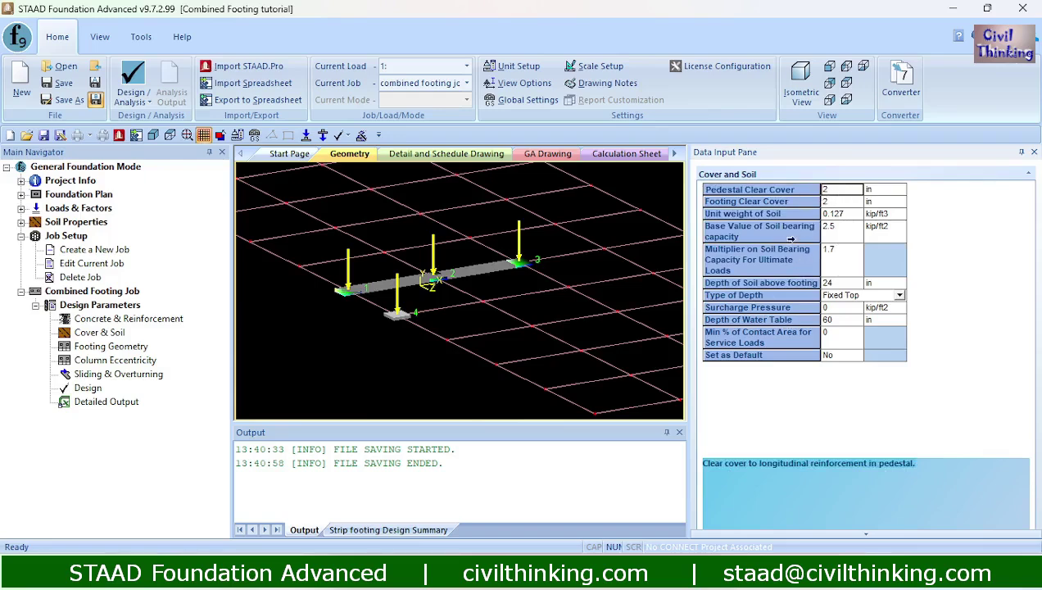
left_click(835, 202)
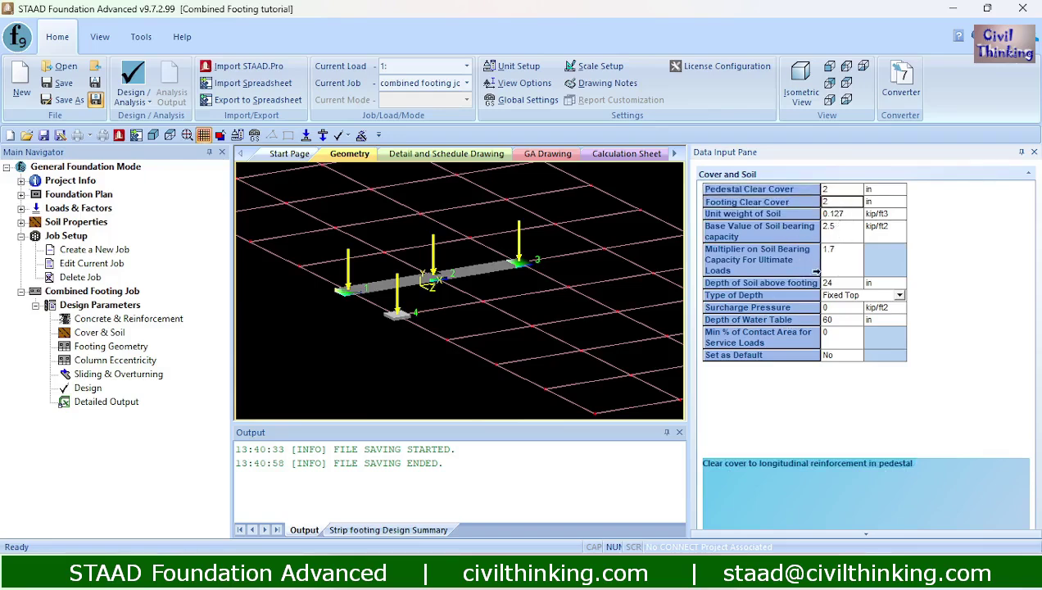
- Set the coefficient of friction to 0.5 in the Sliding & Overturning design parameters
left_click(107, 375)
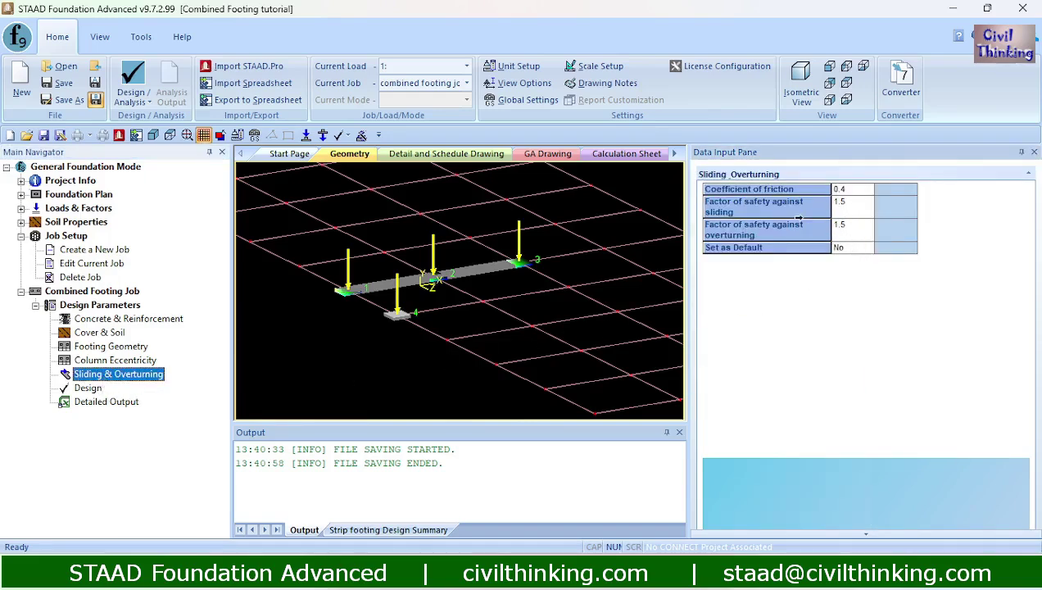
left_click(848, 193)
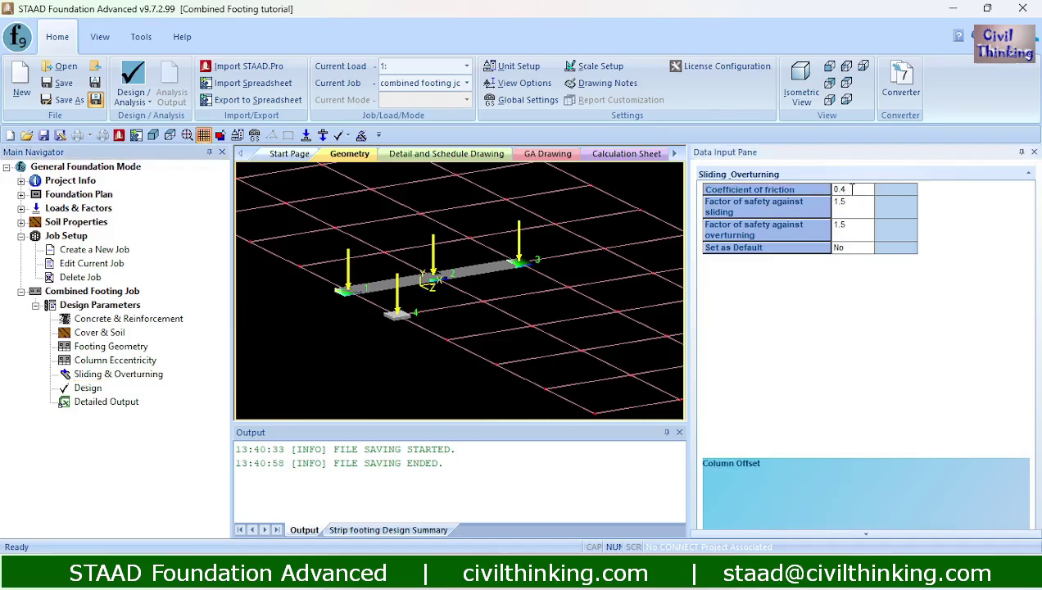
type(".5")
left_click(853, 210)
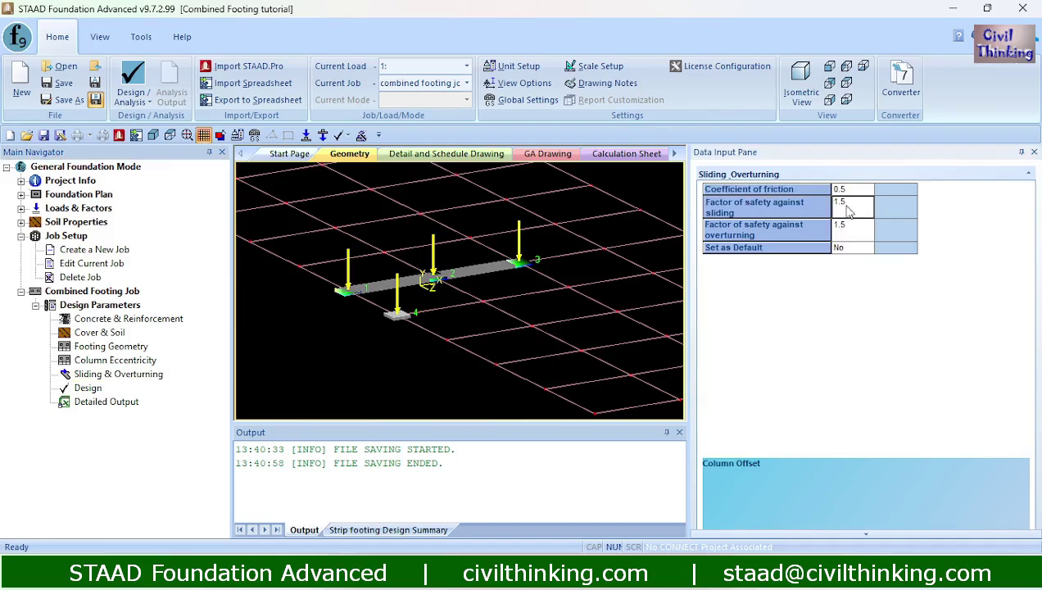
- Run the analysis and design of the combined footing job, saving the modified project first
left_click(86, 390)
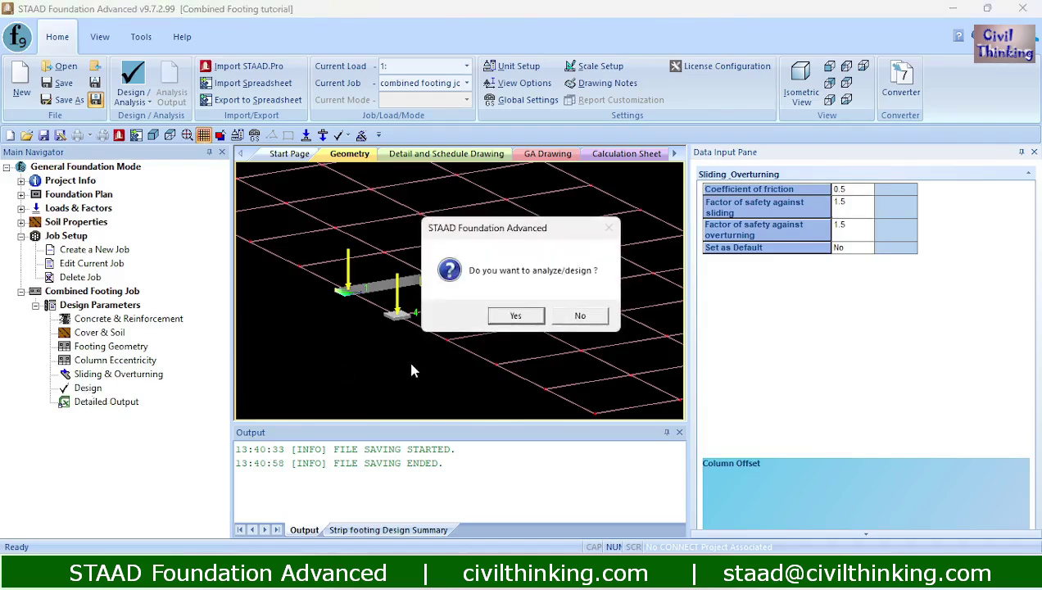
left_click(512, 317)
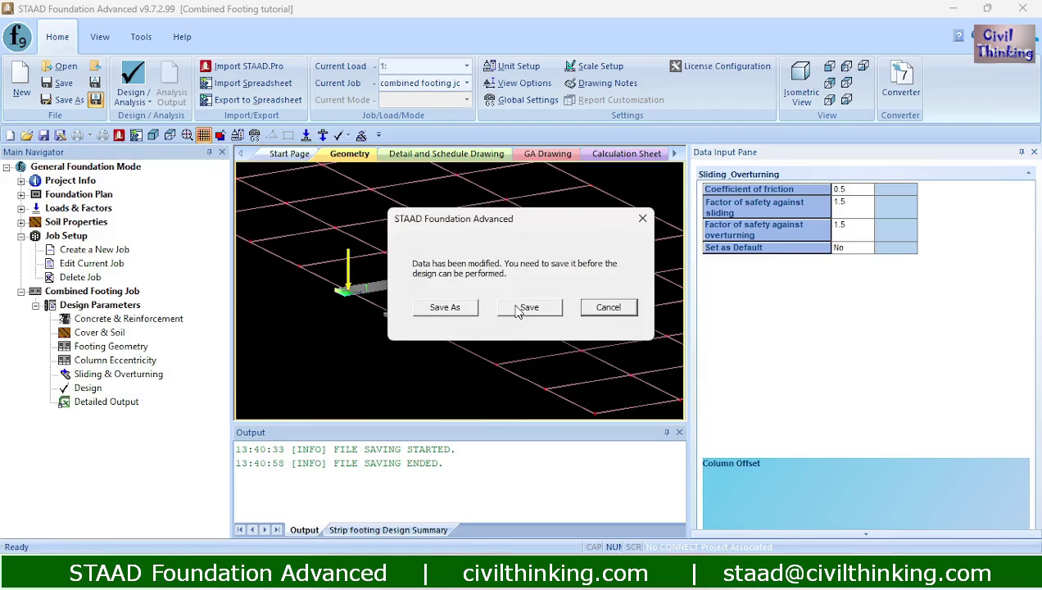
left_click(518, 309)
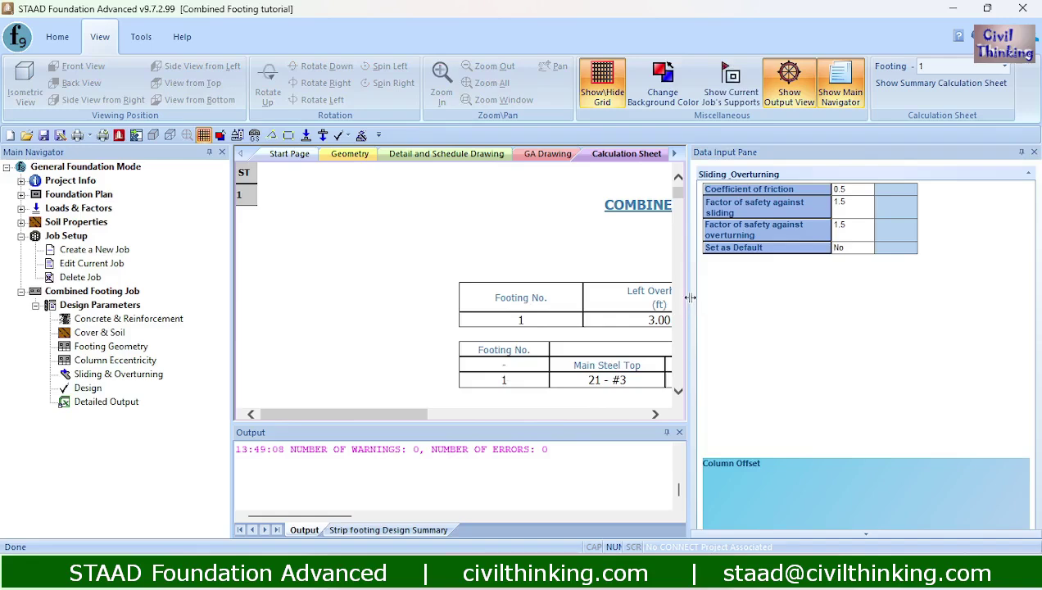
- Widen the calculation sheet area and examine the result summary and the footing's dimensioned elevation and plan drawings
left_click_drag(690, 297, 854, 297)
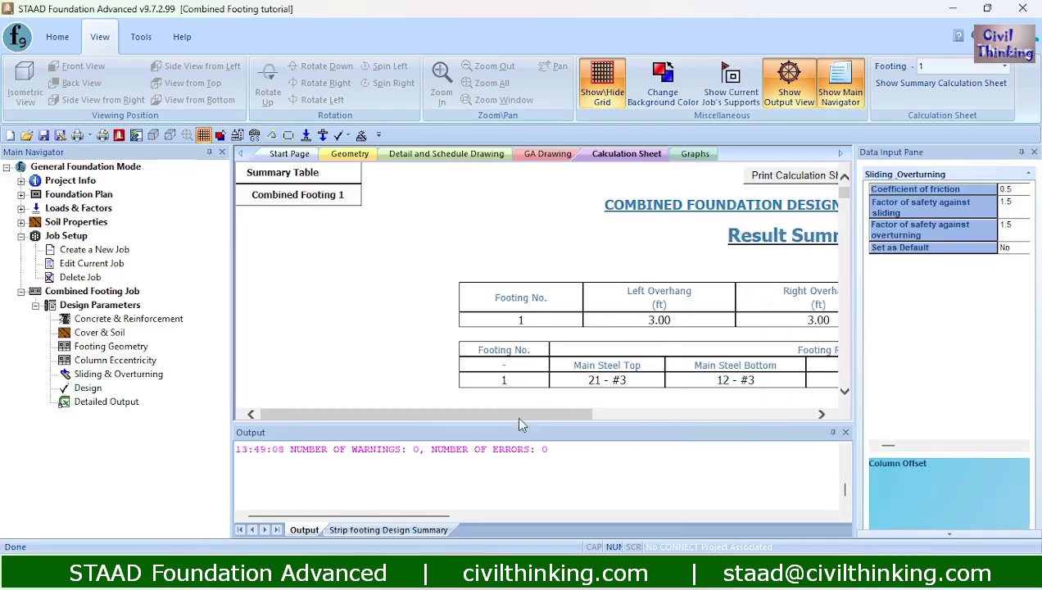
left_click_drag(517, 417, 649, 418)
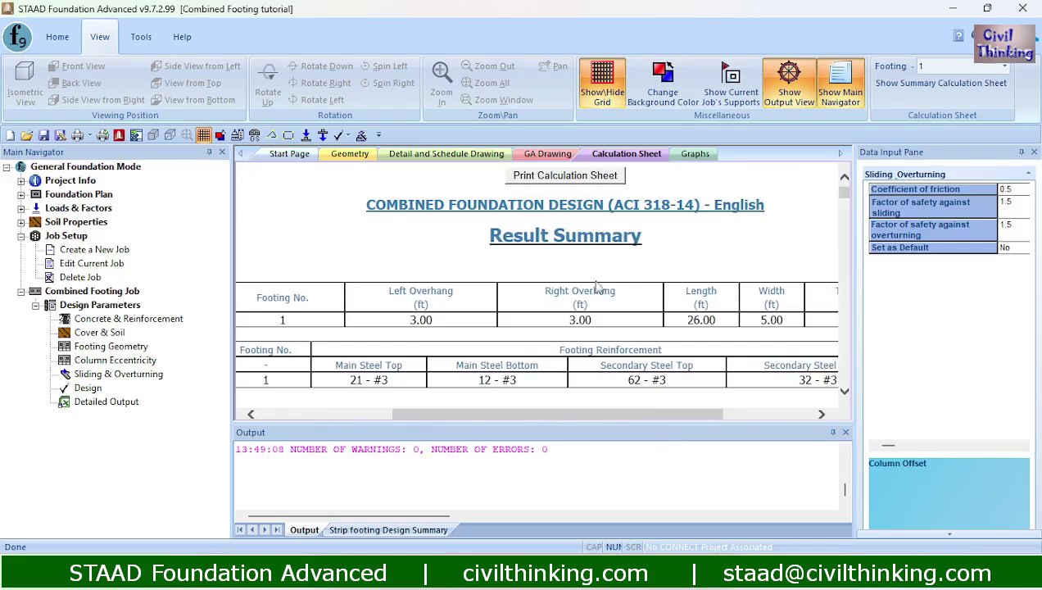
scroll(488, 331, "down", 6)
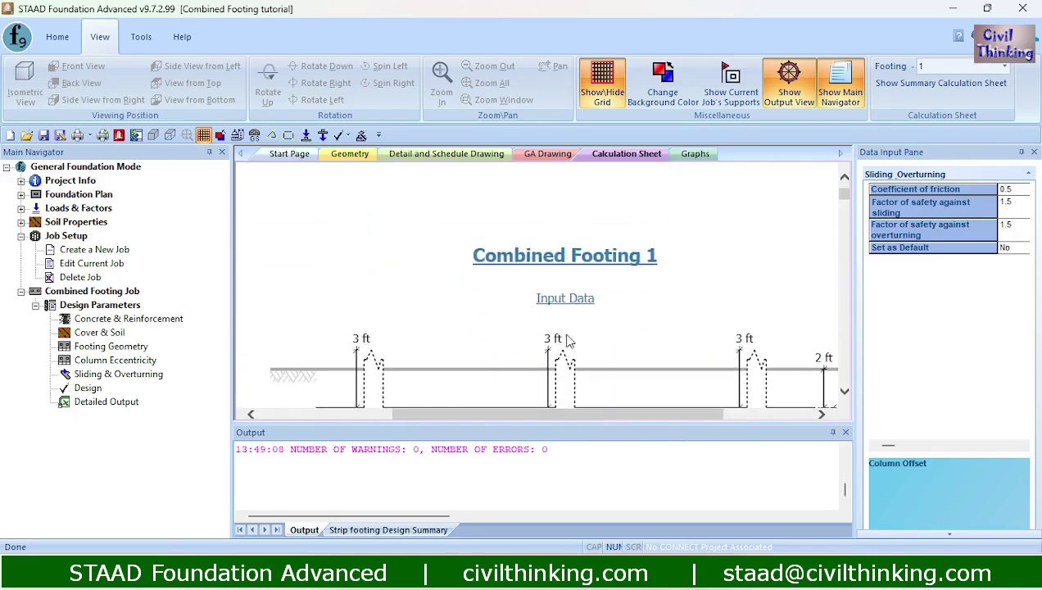
scroll(557, 336, "down", 2)
left_click_drag(632, 414, 691, 413)
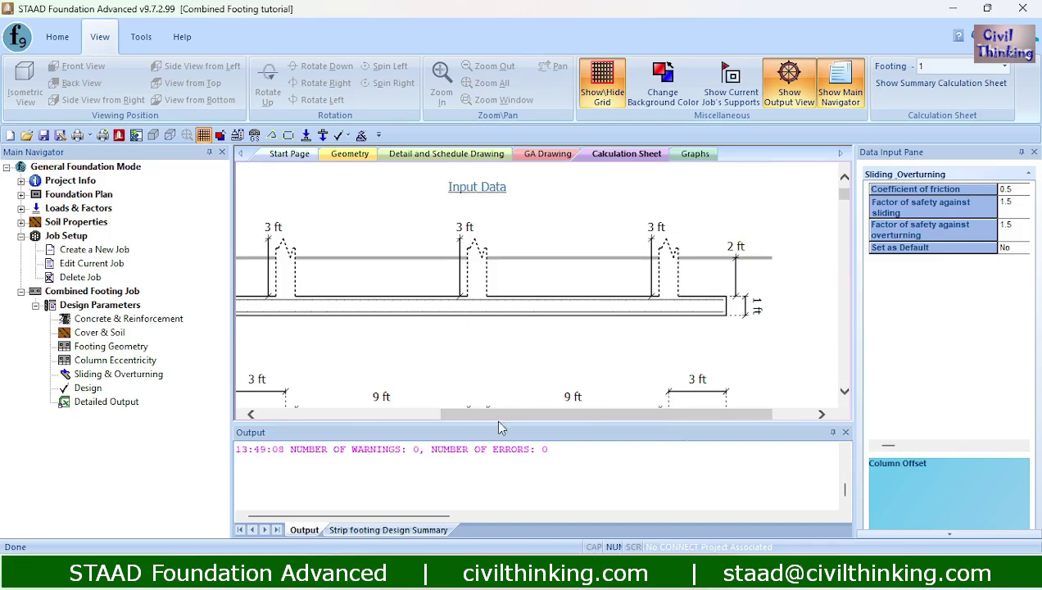
left_click_drag(480, 416, 413, 413)
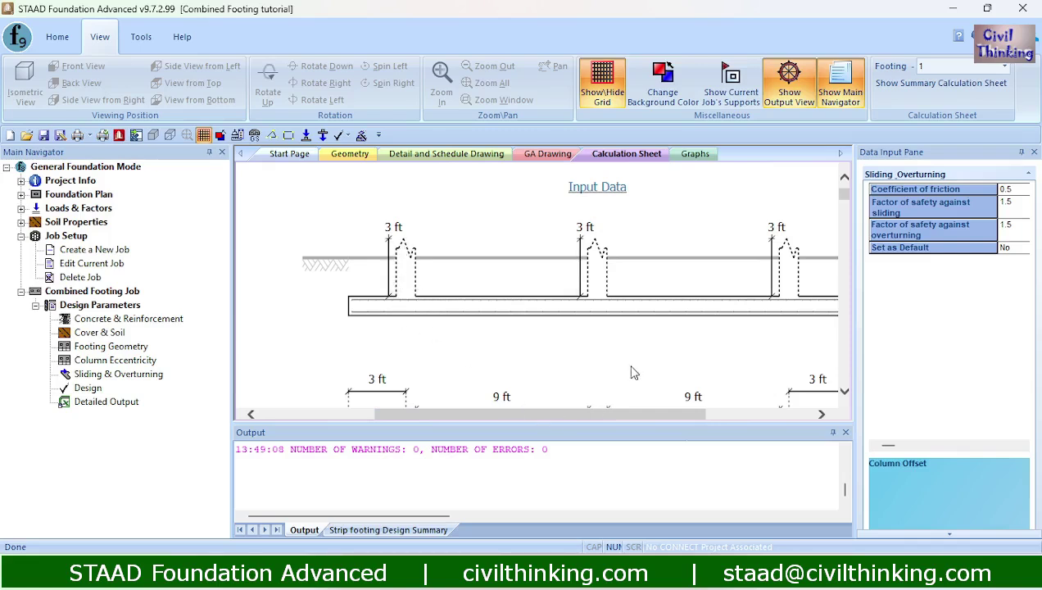
scroll(658, 372, "down", 2)
left_click_drag(615, 414, 669, 419)
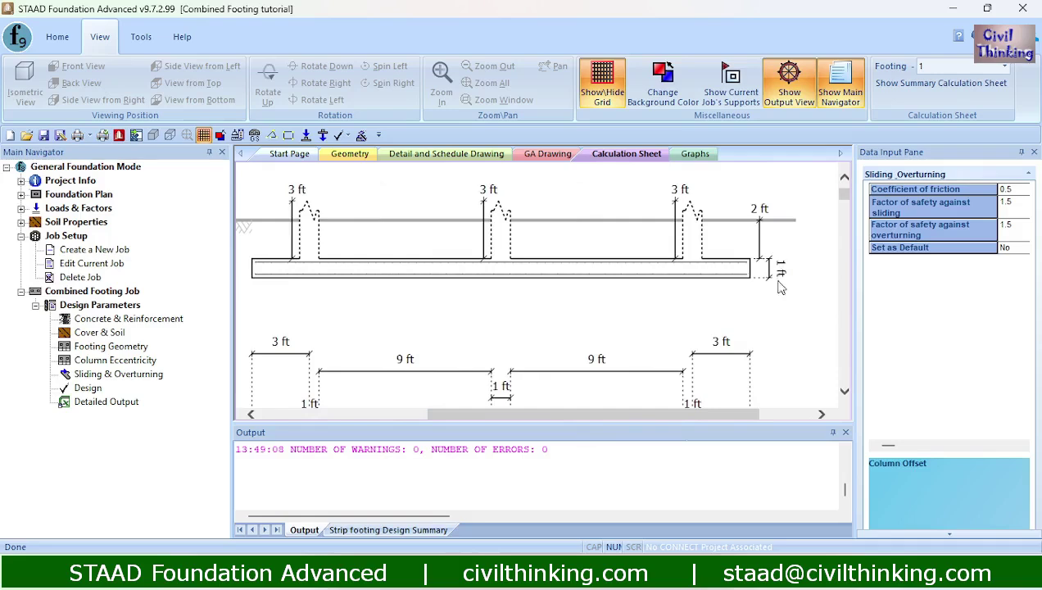
scroll(508, 328, "down", 3)
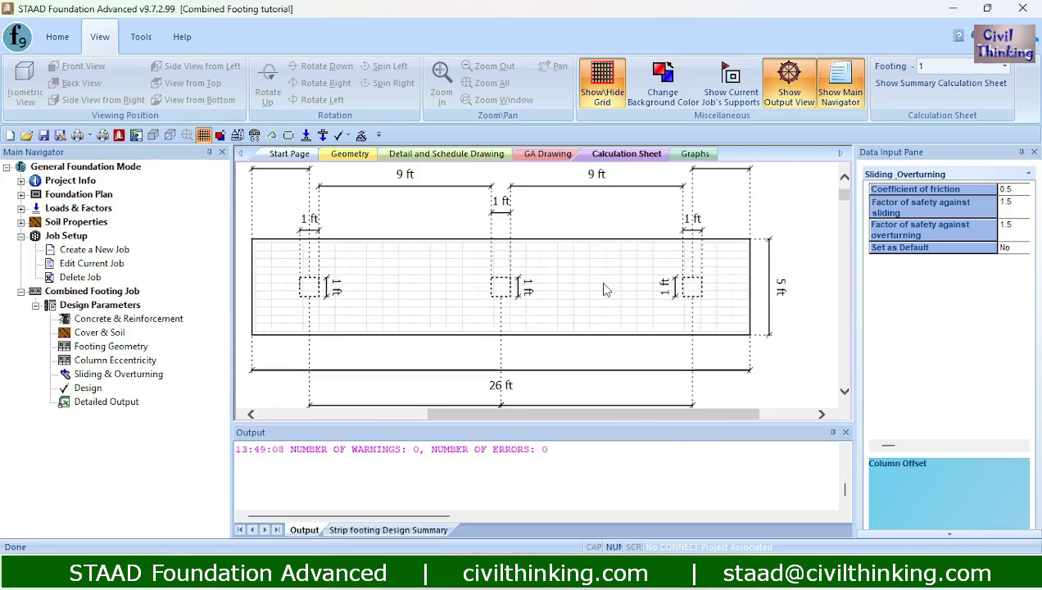
- Examine the footing geometry data for columns 1, 2 and 3 in the calculation sheet, comparing the columns with the geometry model
scroll(524, 355, "down", 5)
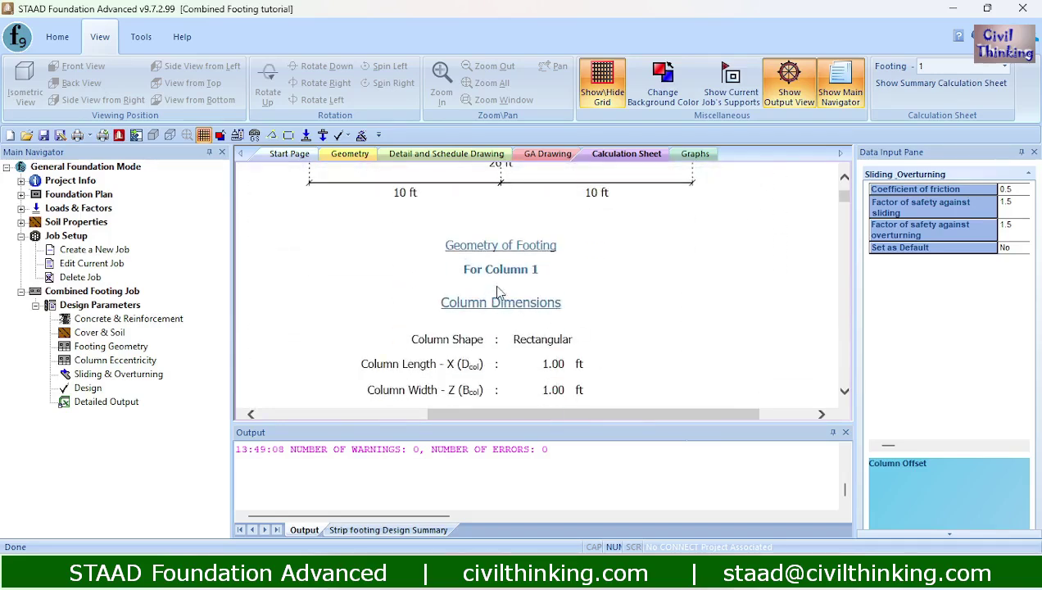
scroll(612, 341, "down", 3)
scroll(606, 339, "down", 3)
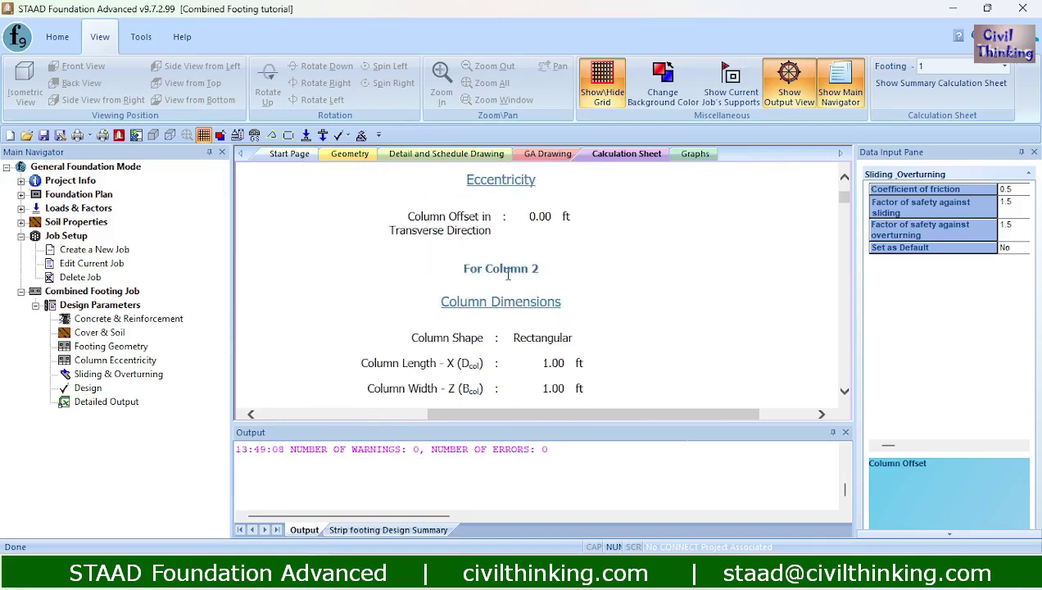
scroll(560, 358, "down", 8)
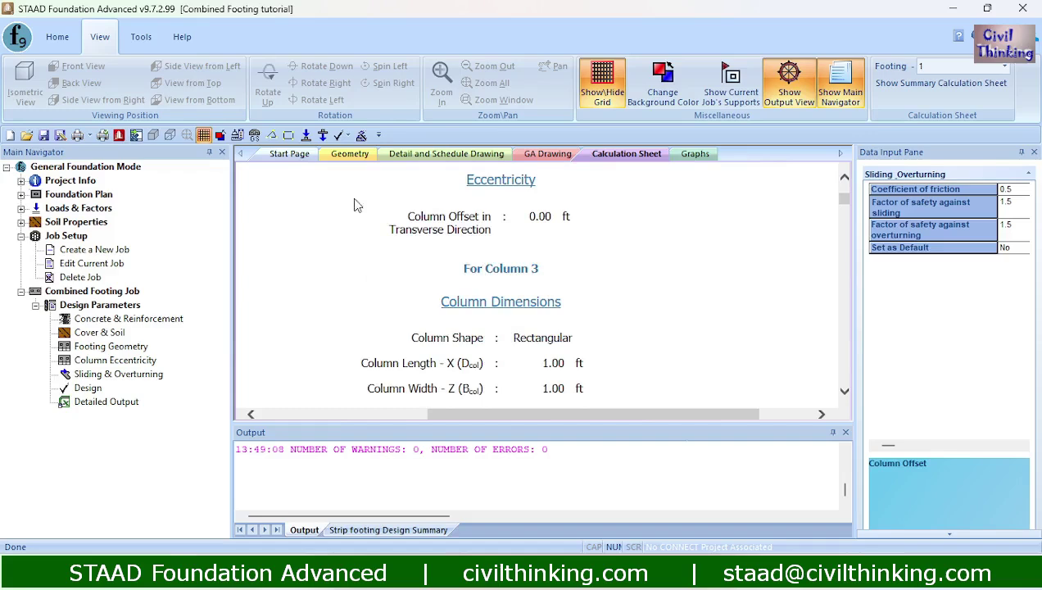
left_click(346, 154)
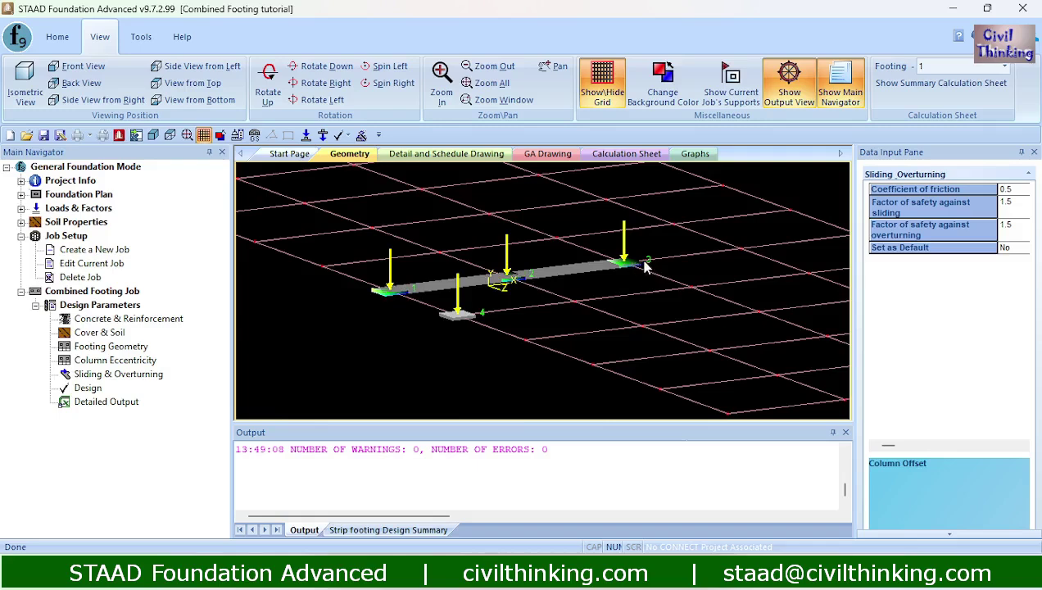
left_click(614, 155)
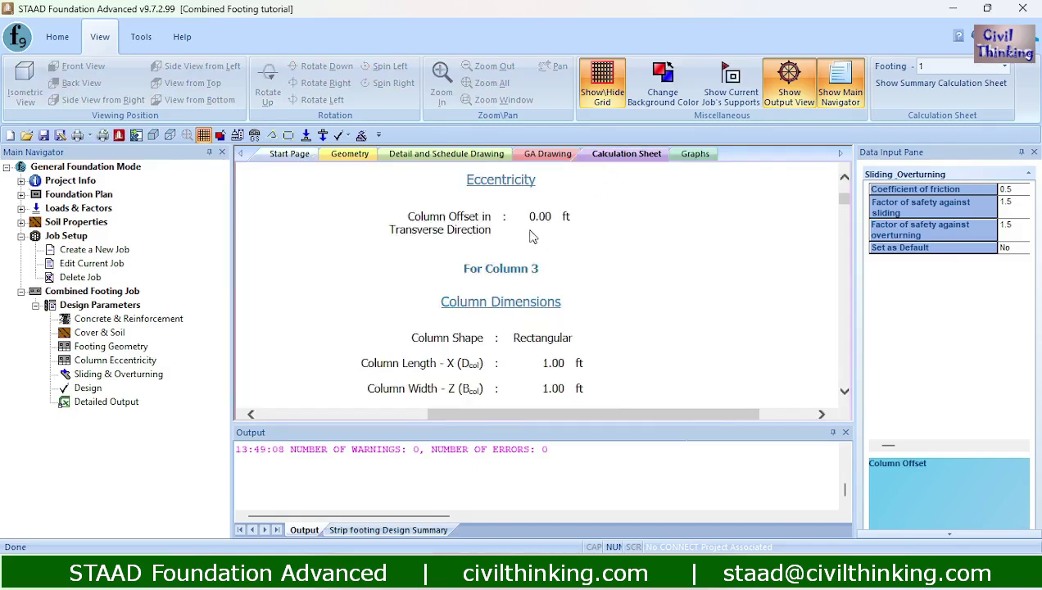
scroll(636, 327, "down", 5)
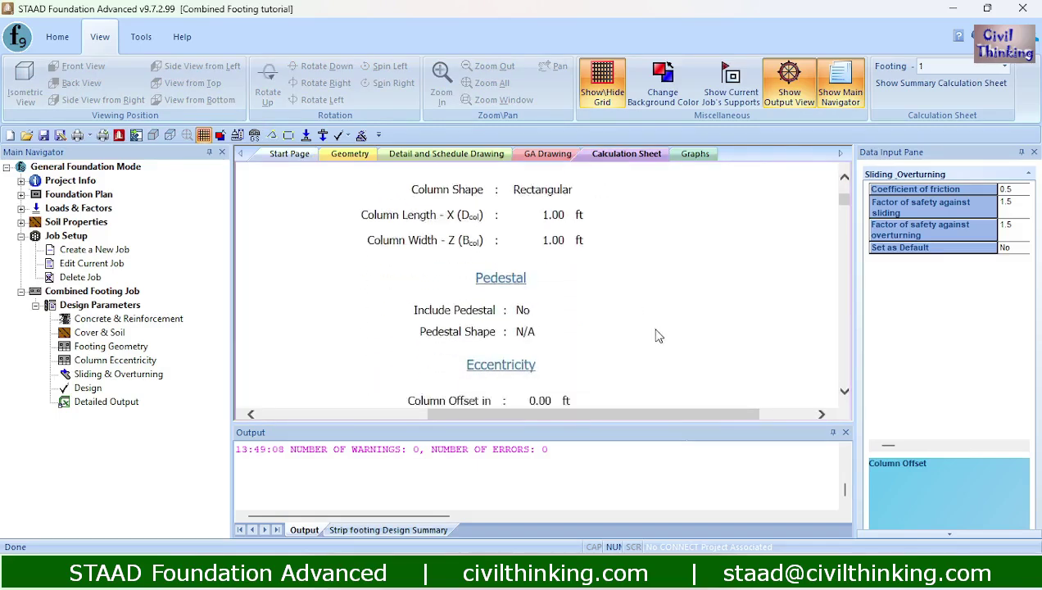
- Examine the concrete and rebar properties and the footing size calculations in the calculation sheet
scroll(636, 328, "down", 10)
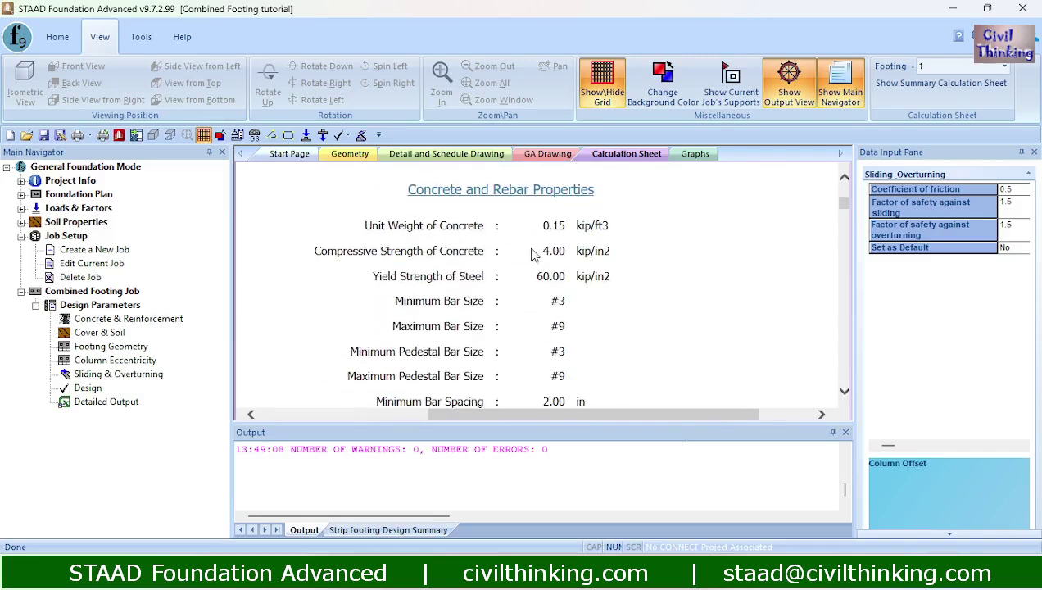
scroll(449, 237, "down", 1)
scroll(591, 283, "down", 3)
scroll(591, 283, "down", 12)
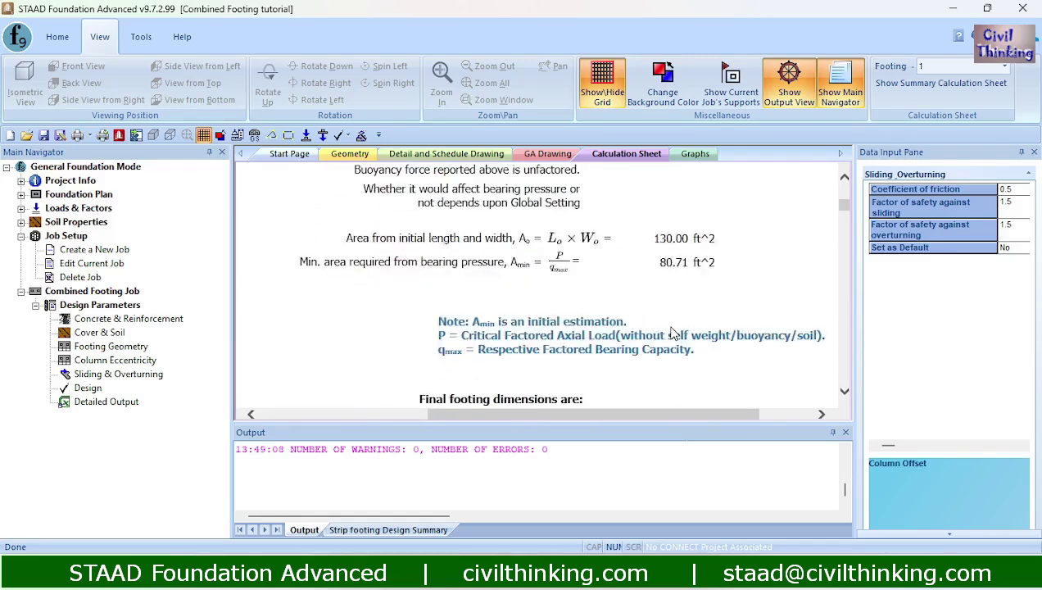
scroll(728, 330, "up", 2)
scroll(741, 280, "up", 2)
- Examine the one-way shear check and its shear diagram in the calculation sheet
left_click_drag(844, 208, 849, 370)
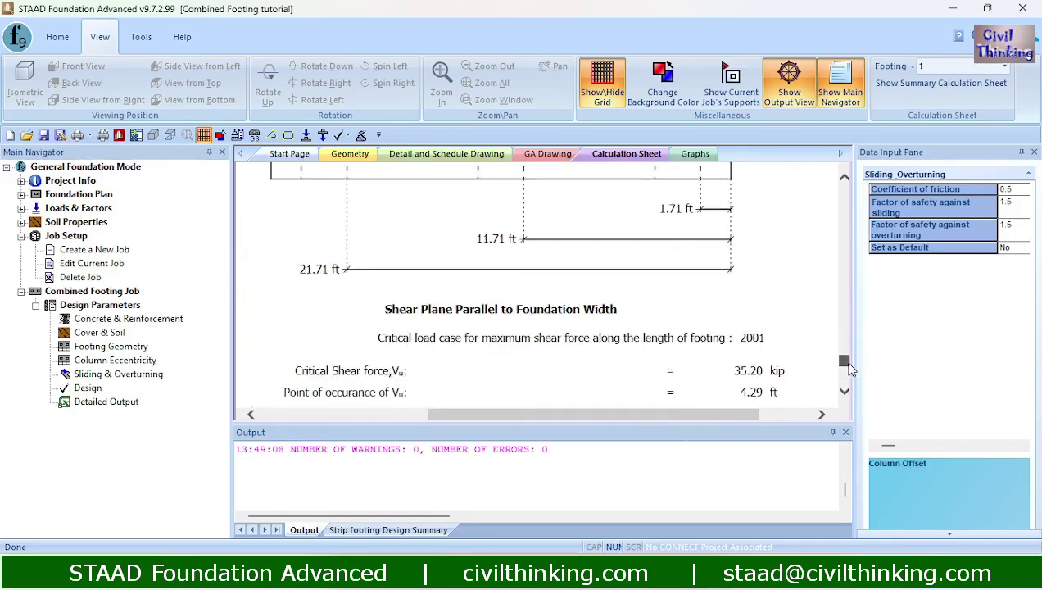
scroll(741, 303, "up", 6)
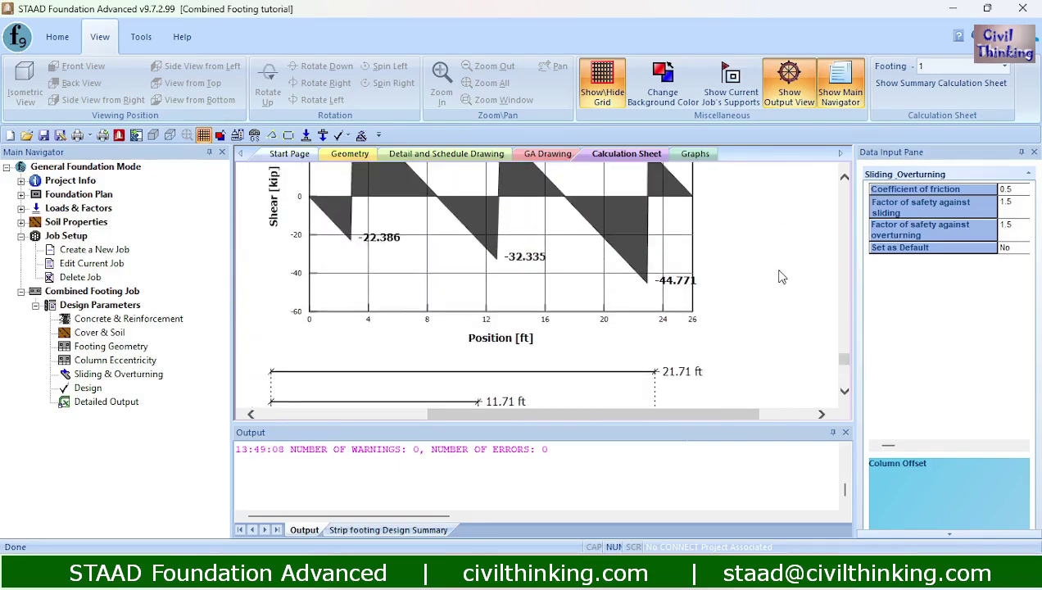
scroll(781, 277, "up", 1)
scroll(776, 275, "down", 1)
scroll(778, 298, "up", 2)
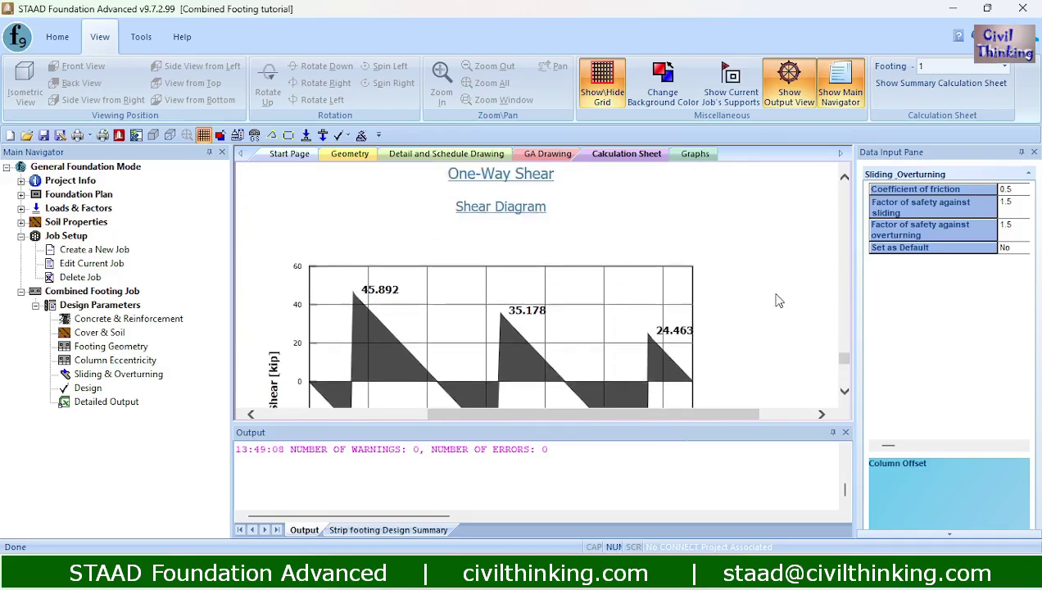
- Enlarge the calculation sheet area and examine the shear results, the flexure moment diagram and the reinforcement in the result summary
scroll(782, 307, "down", 1)
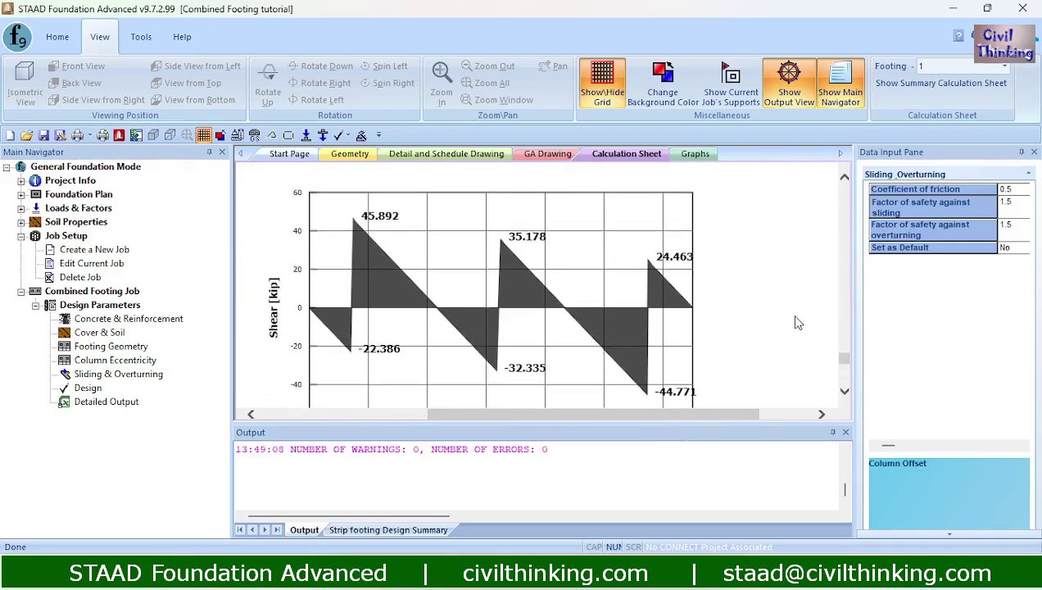
scroll(778, 348, "down", 5)
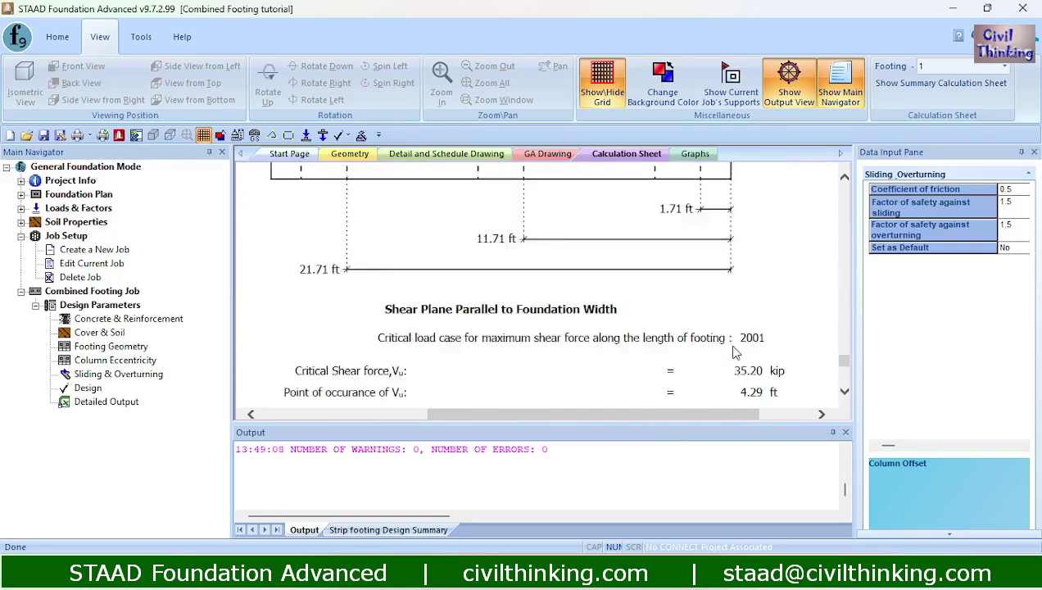
scroll(735, 352, "down", 15)
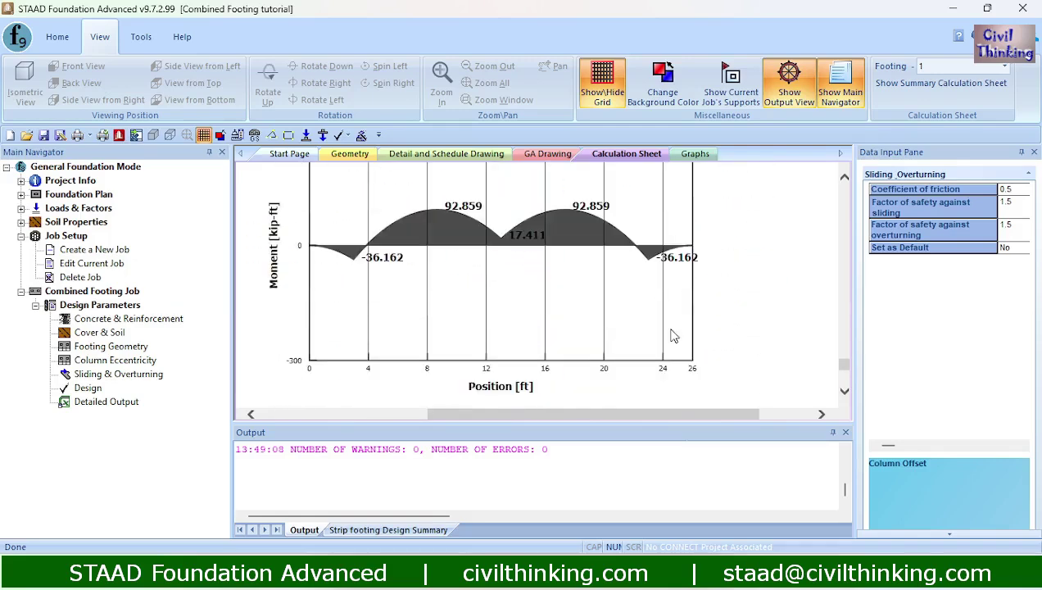
scroll(757, 332, "up", 1)
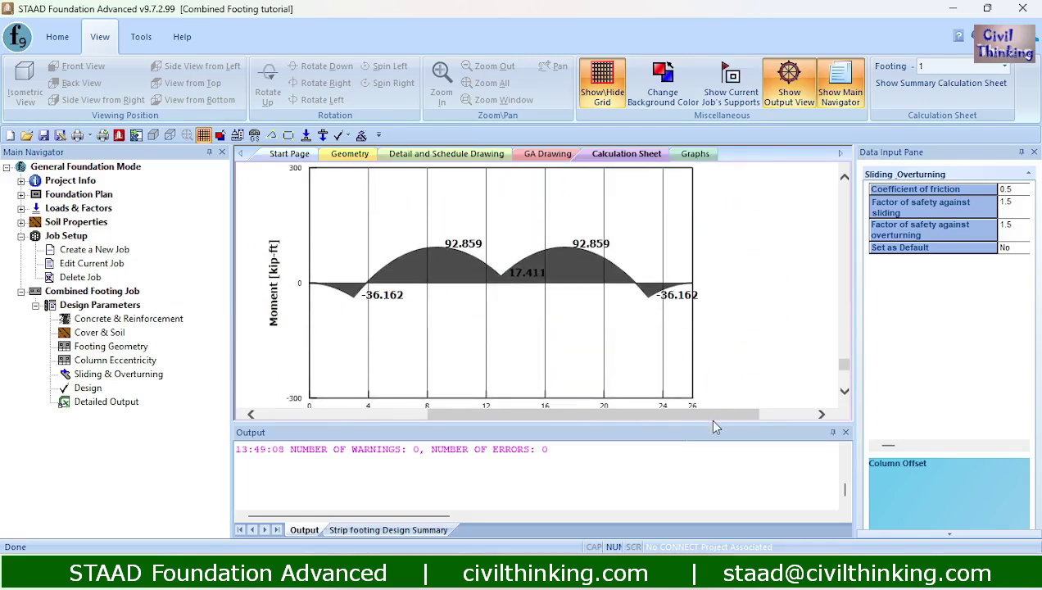
left_click_drag(713, 422, 711, 483)
scroll(756, 322, "up", 2)
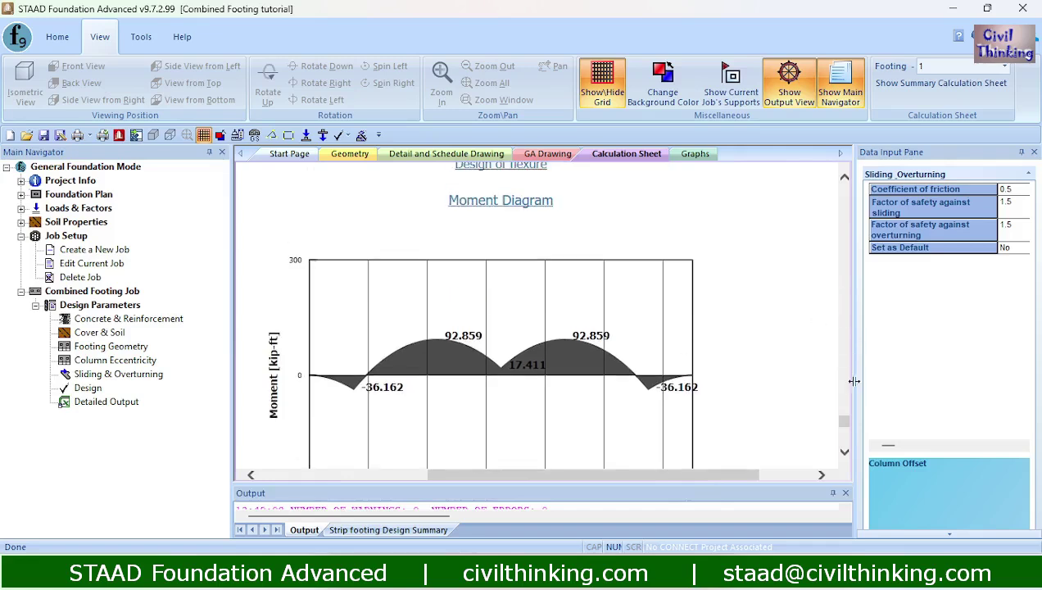
left_click_drag(854, 371, 893, 368)
scroll(885, 448, "down", 1)
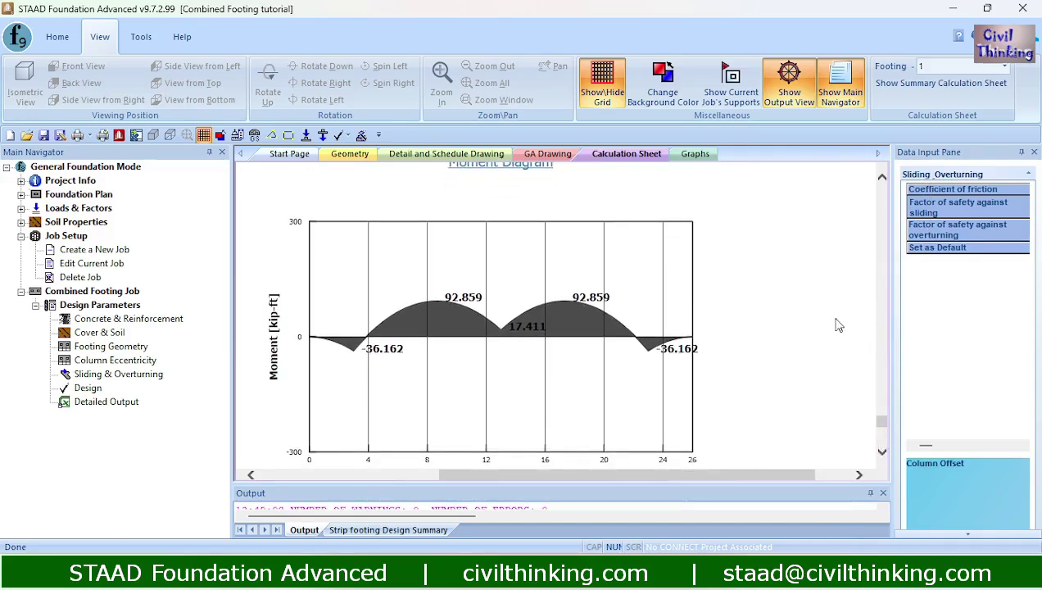
left_click(882, 177)
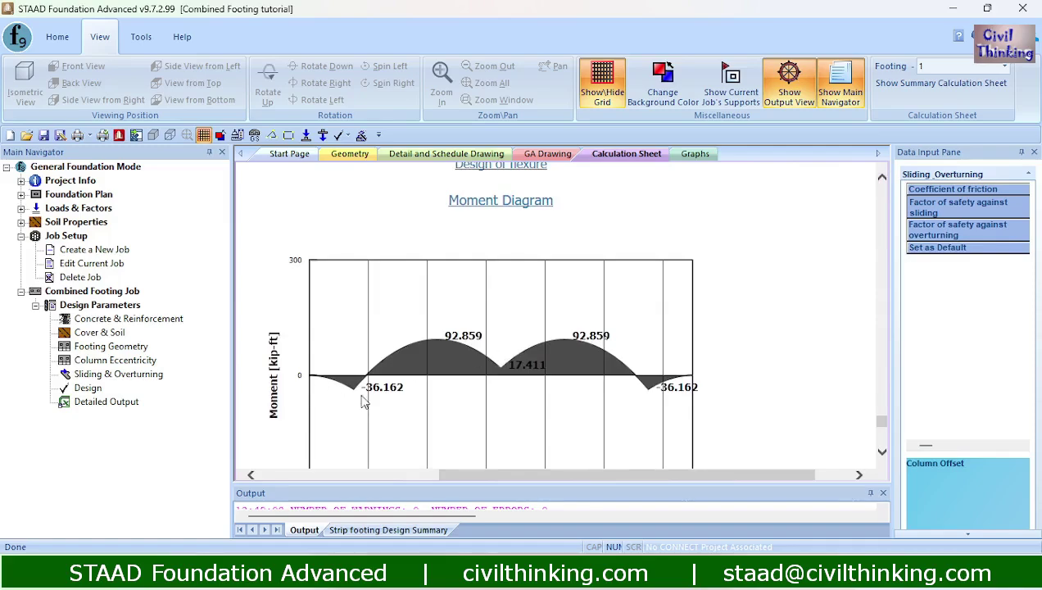
scroll(778, 393, "down", 5)
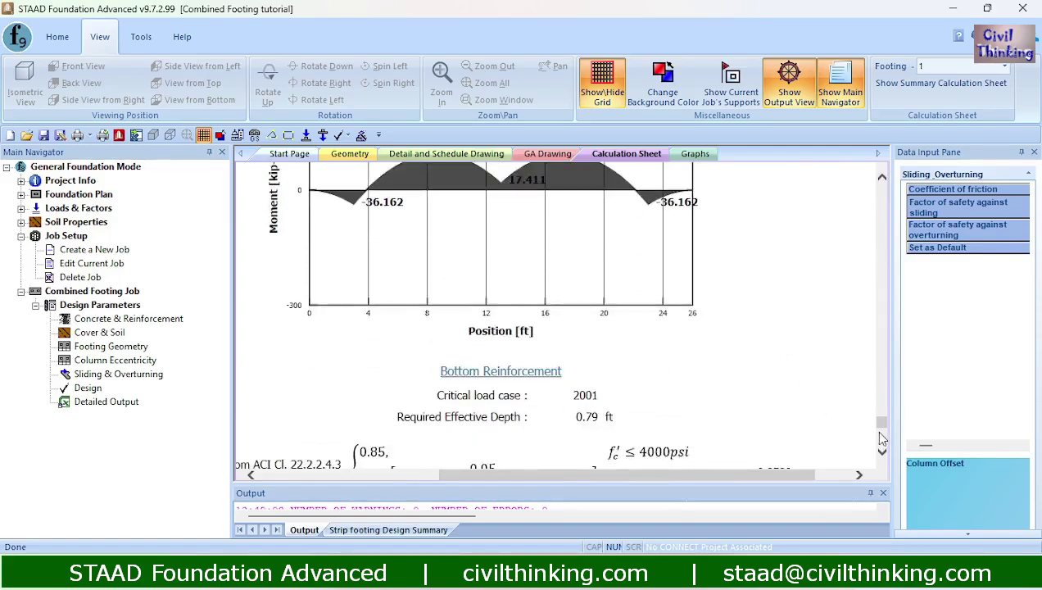
left_click_drag(882, 440, 881, 191)
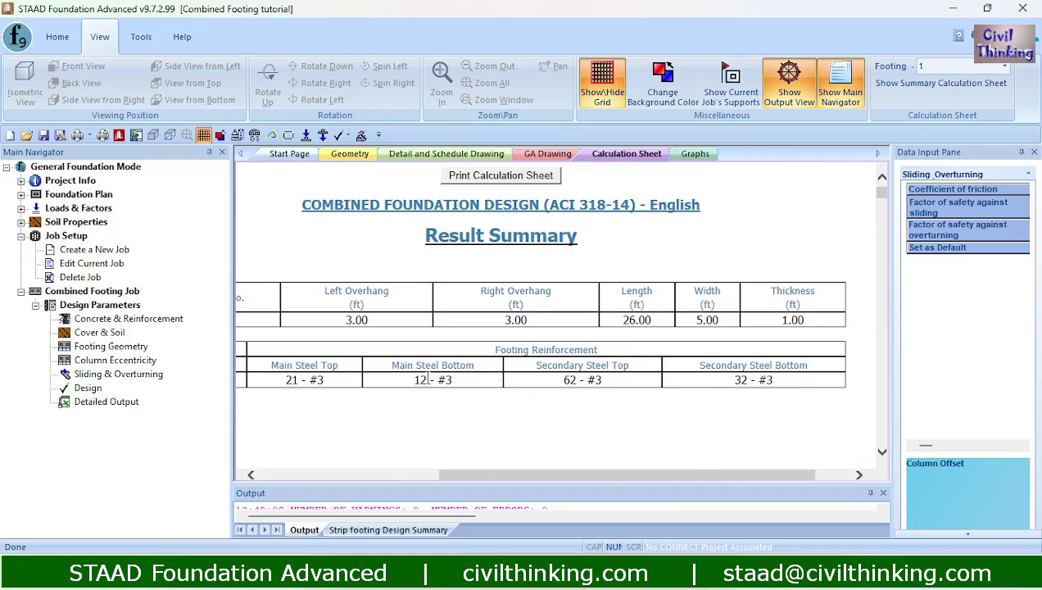
- Show the current job's settings beside the geometry model and examine the combined footing and column 4 from above
left_click(350, 155)
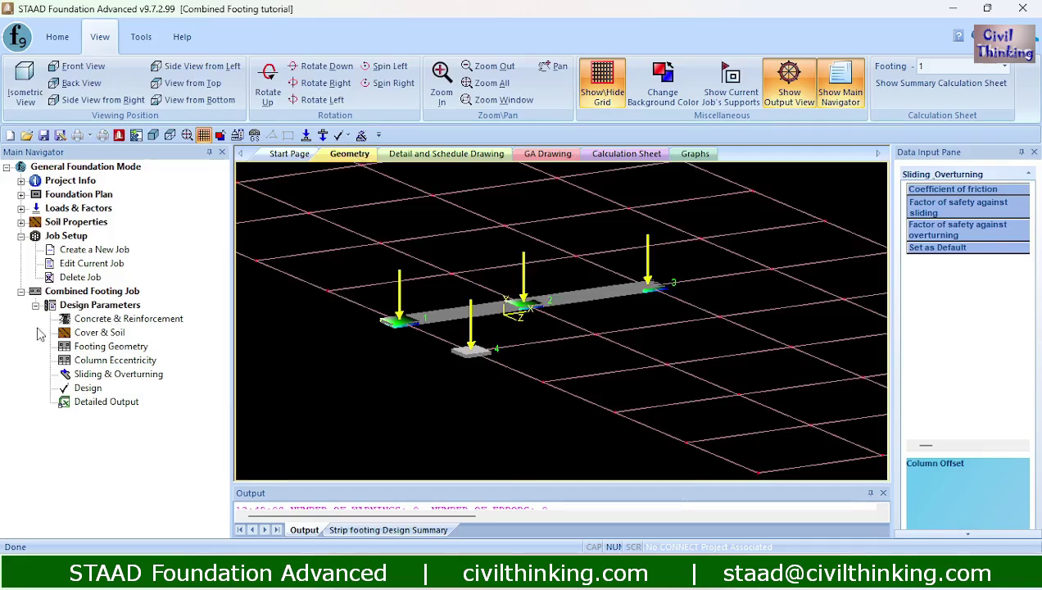
left_click(73, 264)
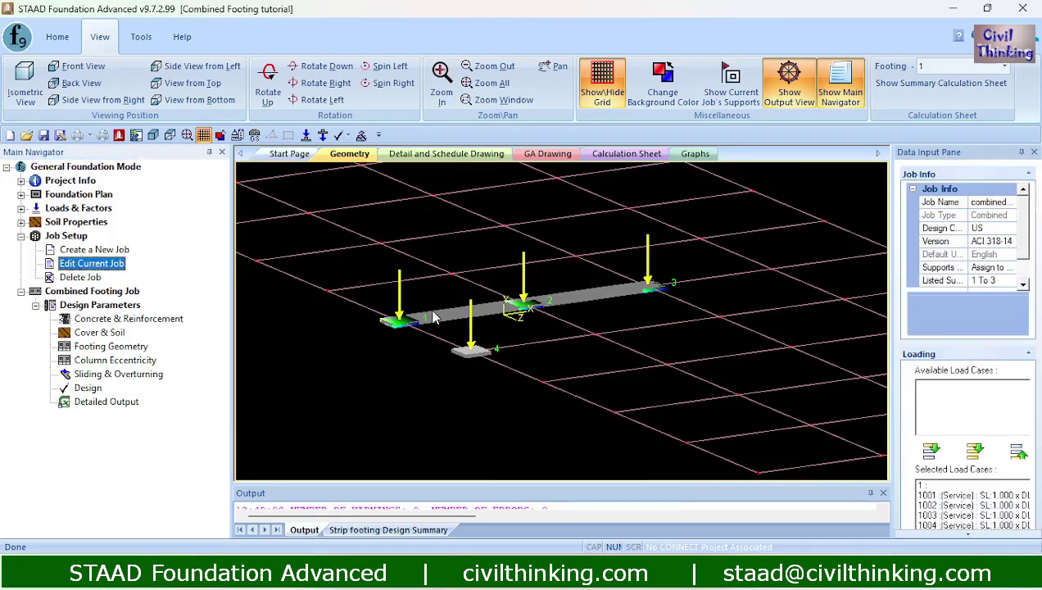
left_click_drag(891, 304, 764, 304)
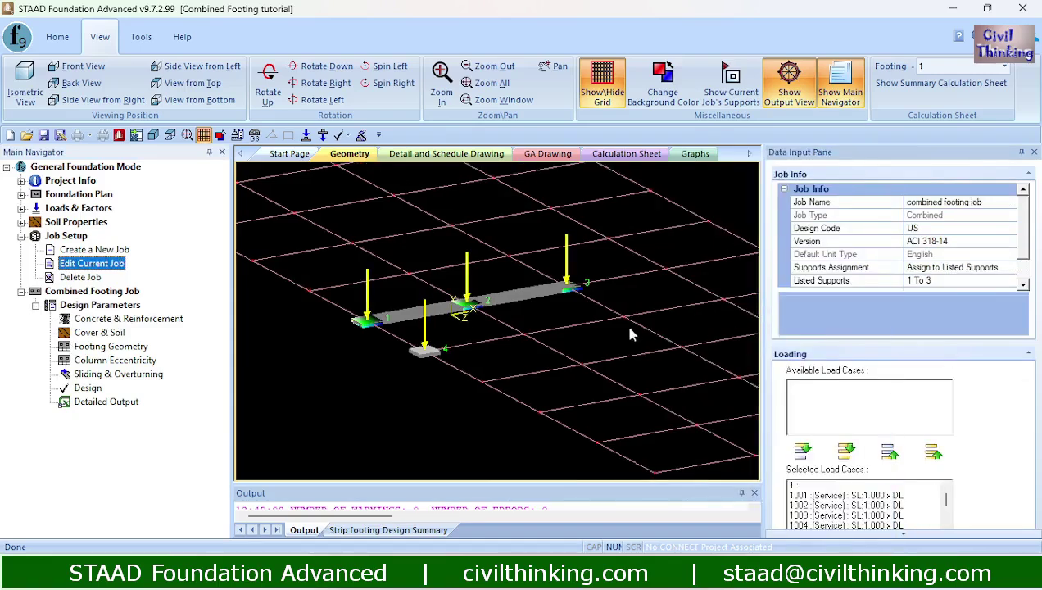
left_click(198, 85)
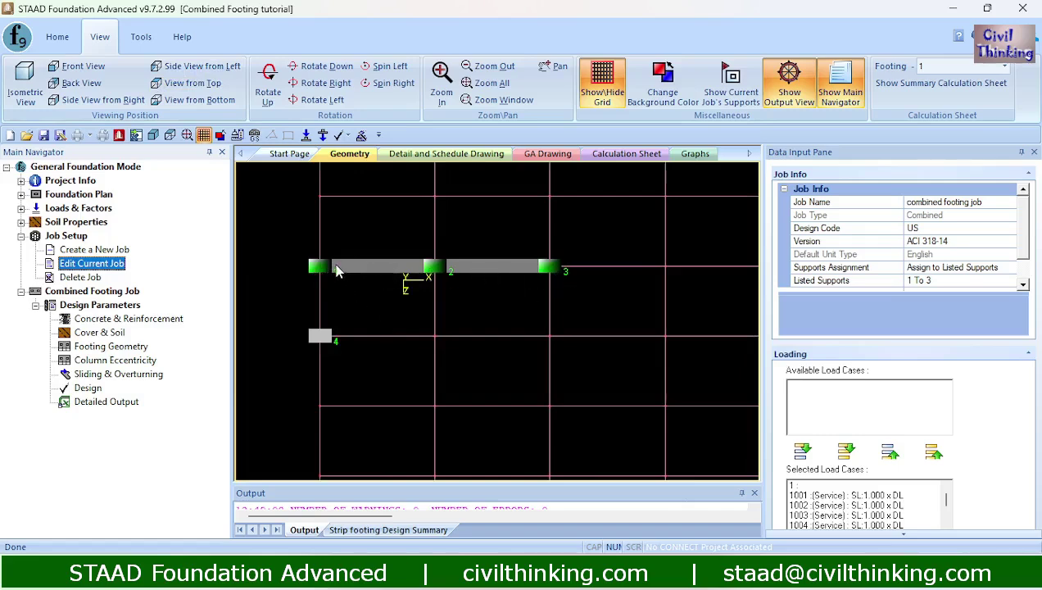
left_click(479, 332)
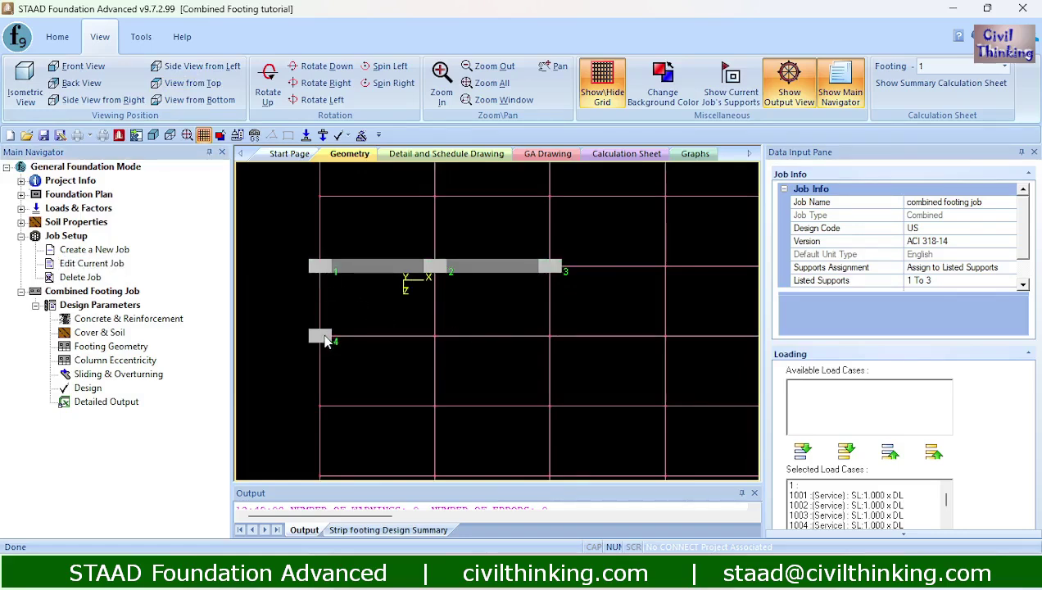
left_click_drag(275, 308, 352, 357)
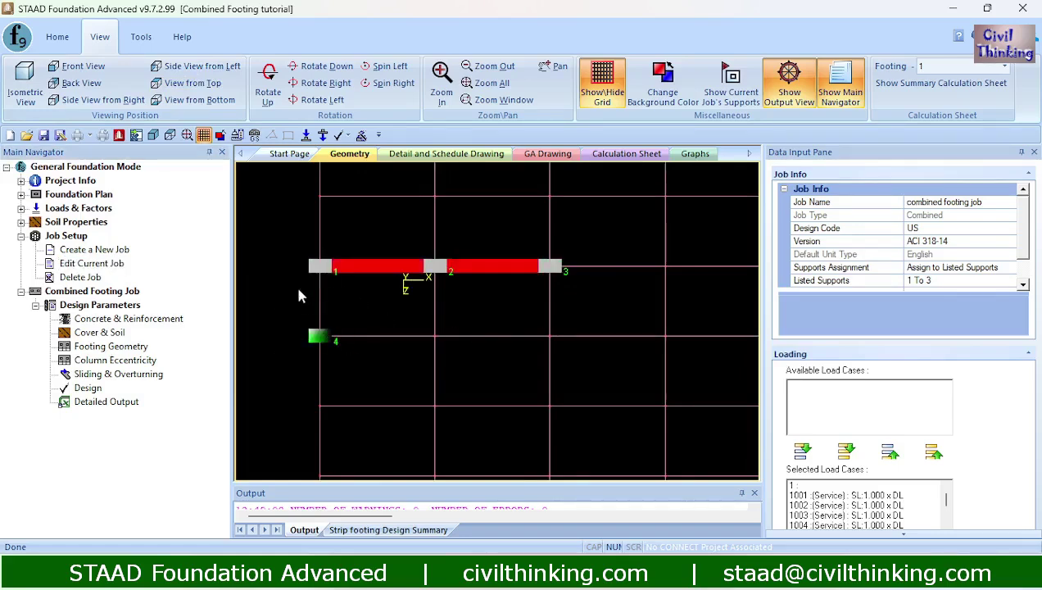
left_click(361, 303)
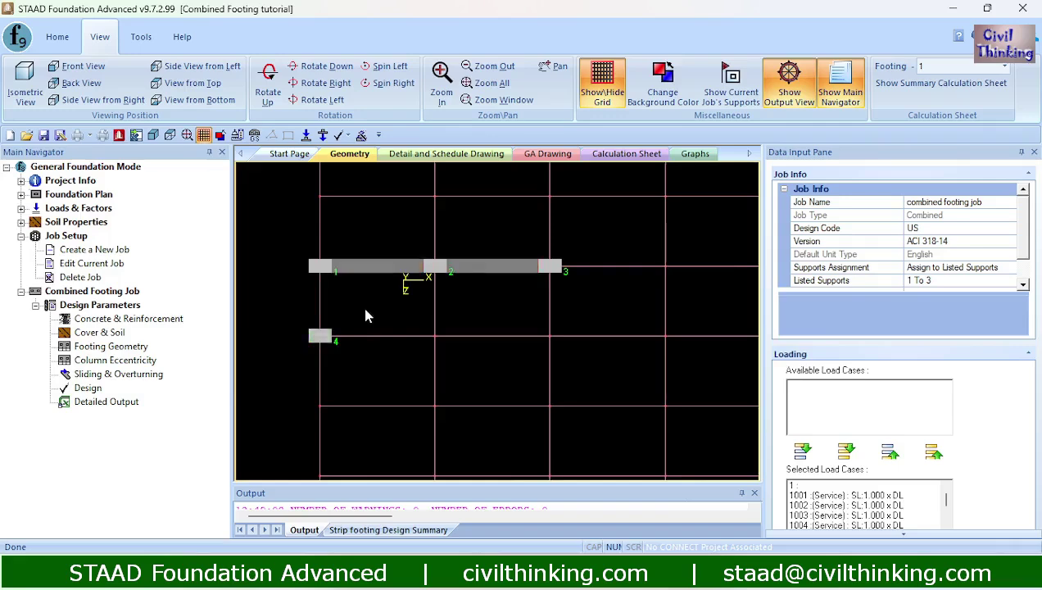
- Delete the existing job "combined footing job"
left_click(78, 279)
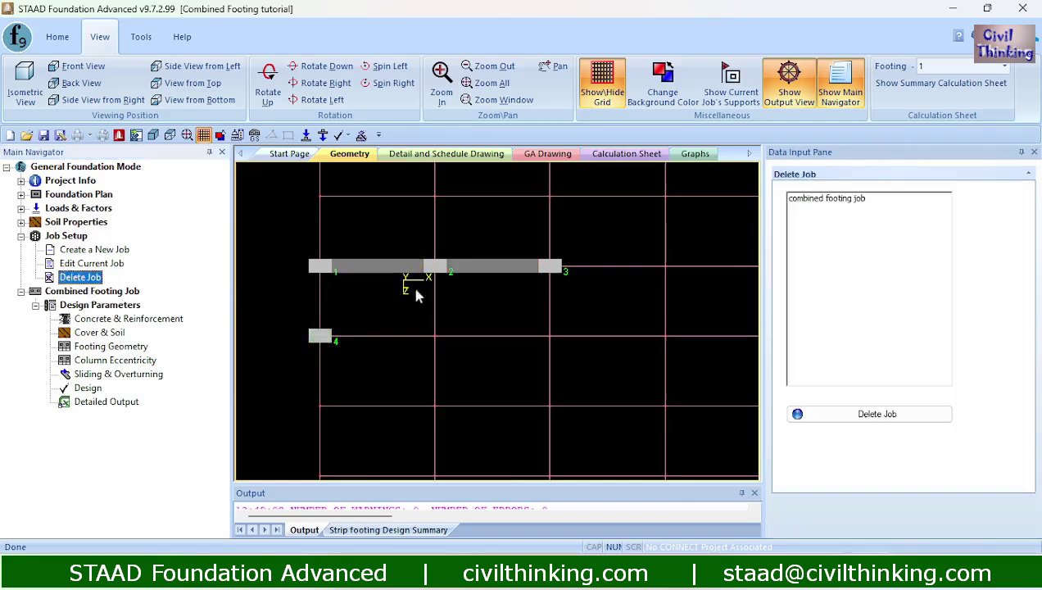
left_click(835, 198)
left_click(868, 412)
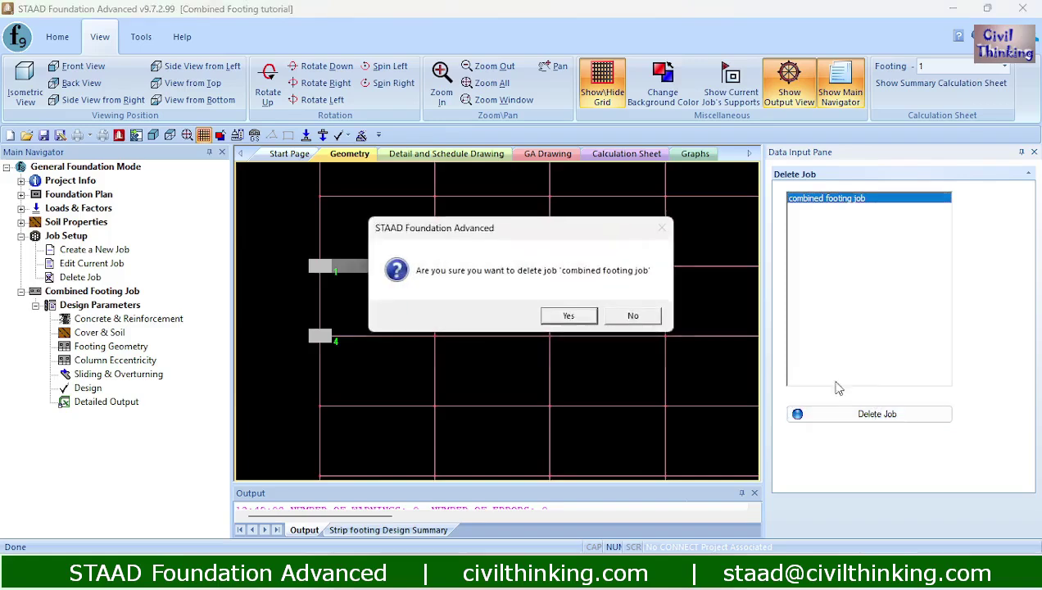
left_click(568, 315)
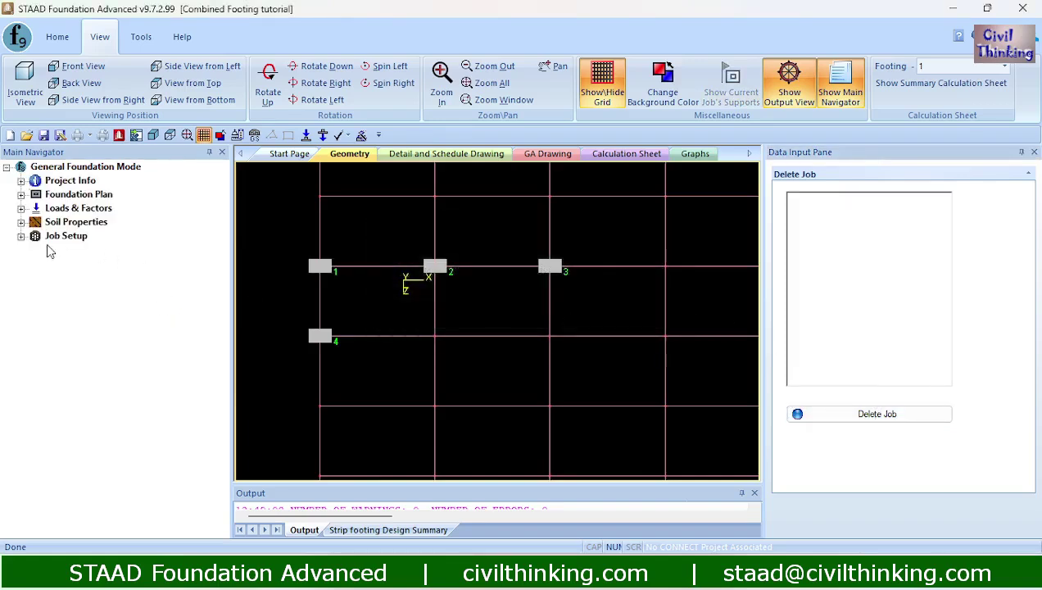
- Start a new job named "combined footing error" with the job type Combined
left_click(20, 236)
left_click(72, 249)
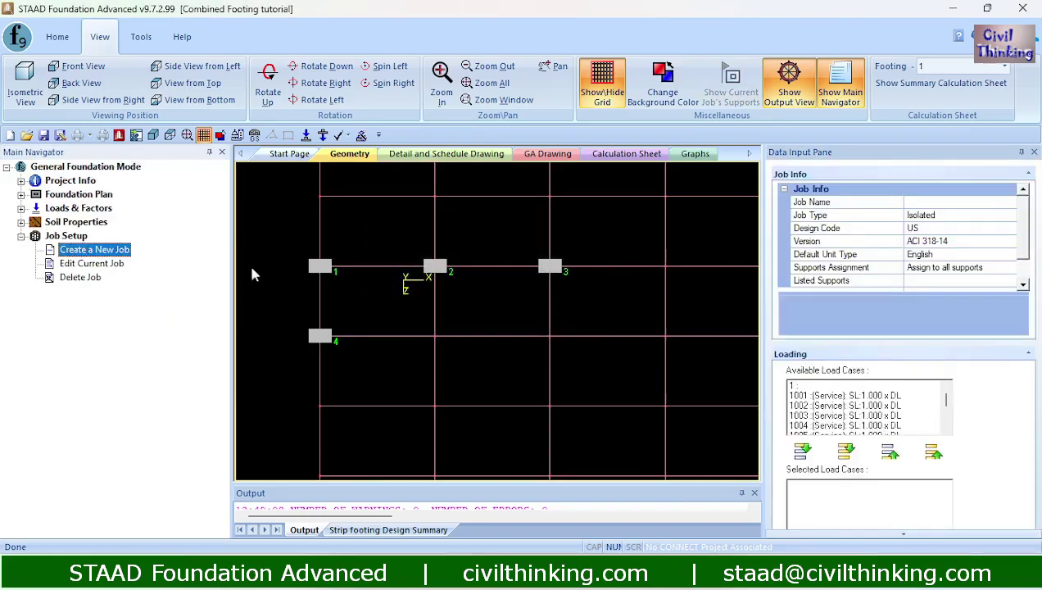
left_click(928, 201)
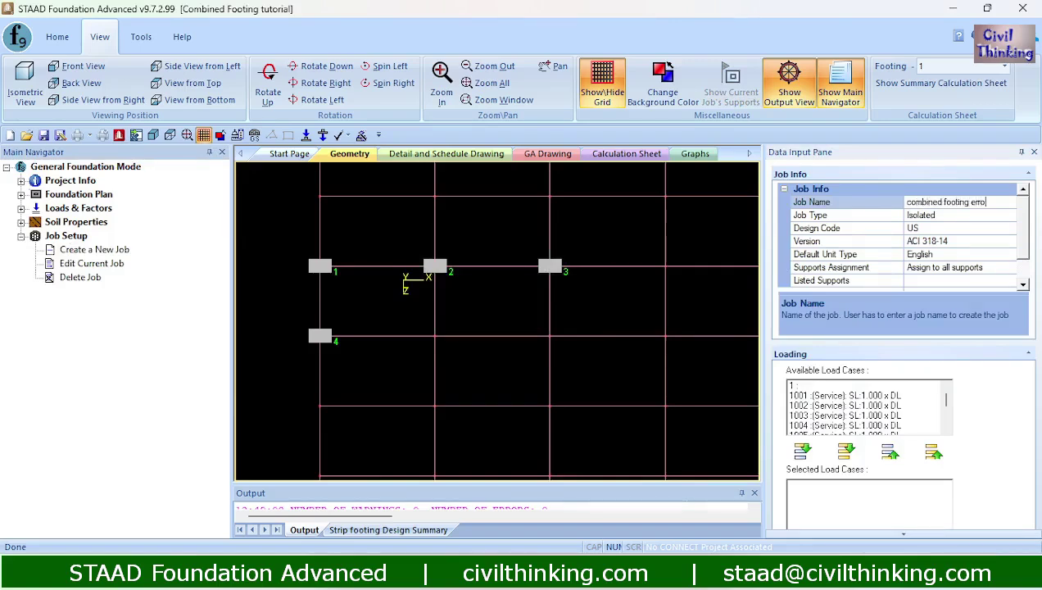
left_click(969, 217)
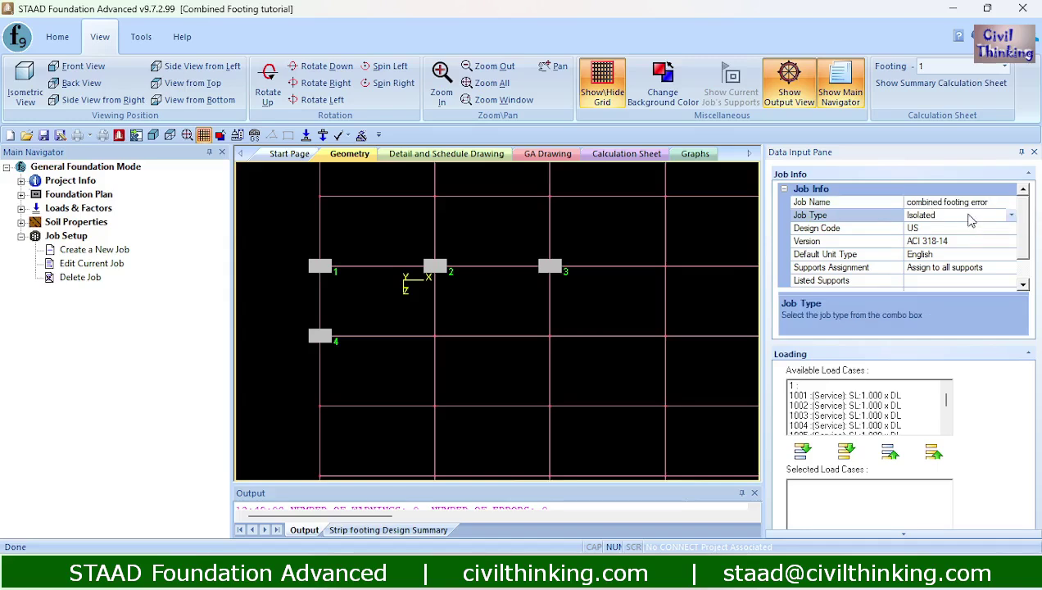
left_click(1012, 216)
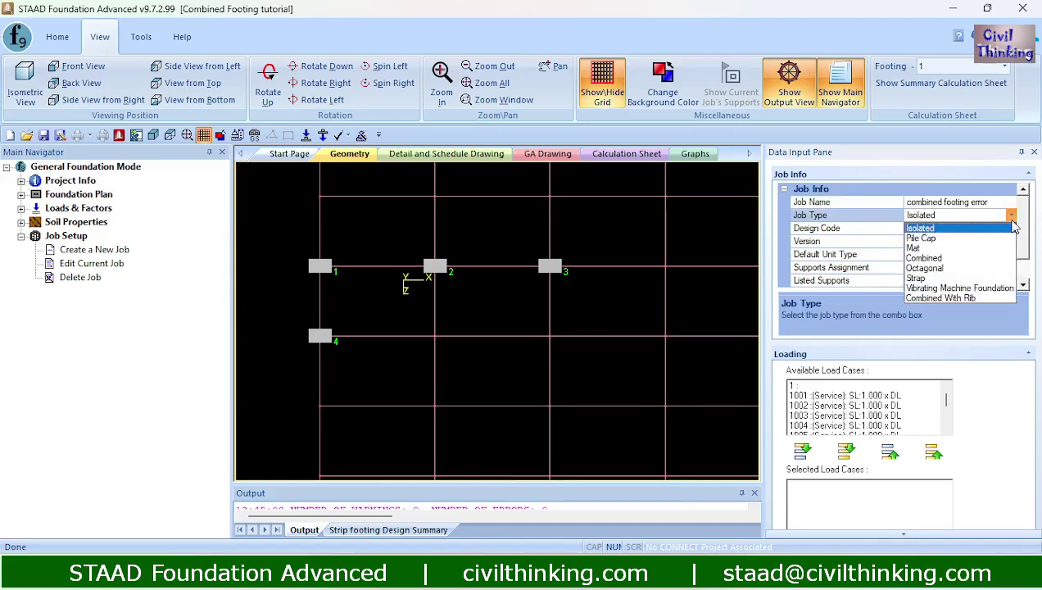
left_click(942, 261)
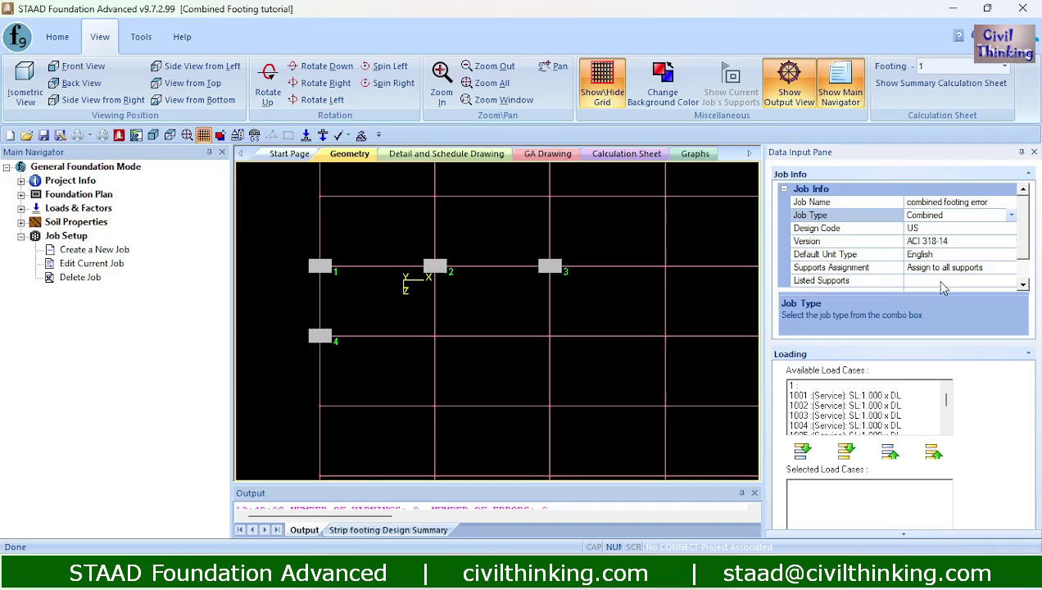
- Assign the job to selected supports and select columns 4, 1 and 2 in the geometry model
left_click(973, 270)
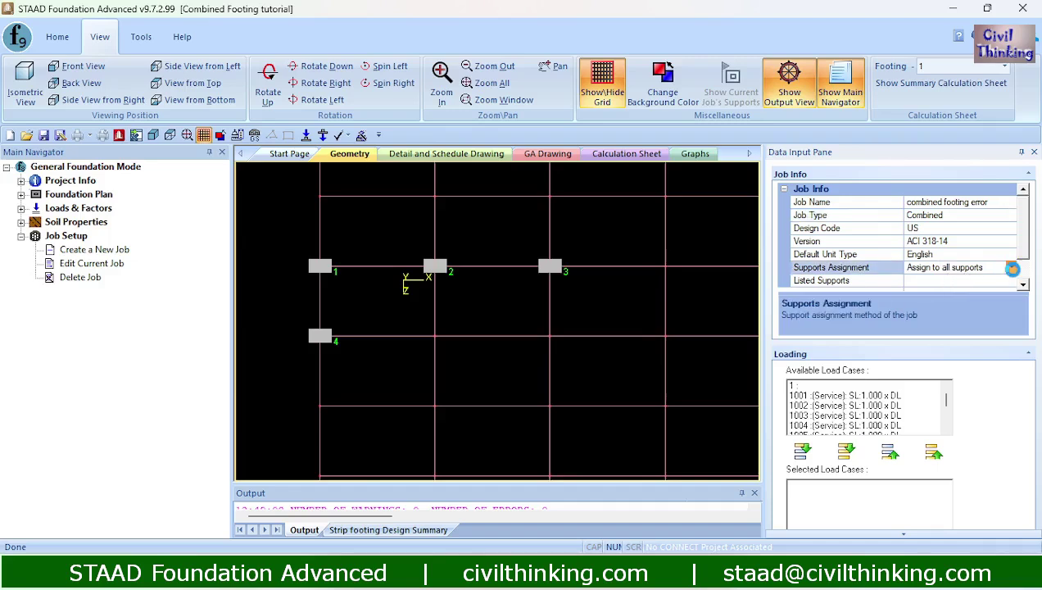
left_click(1010, 267)
left_click(954, 287)
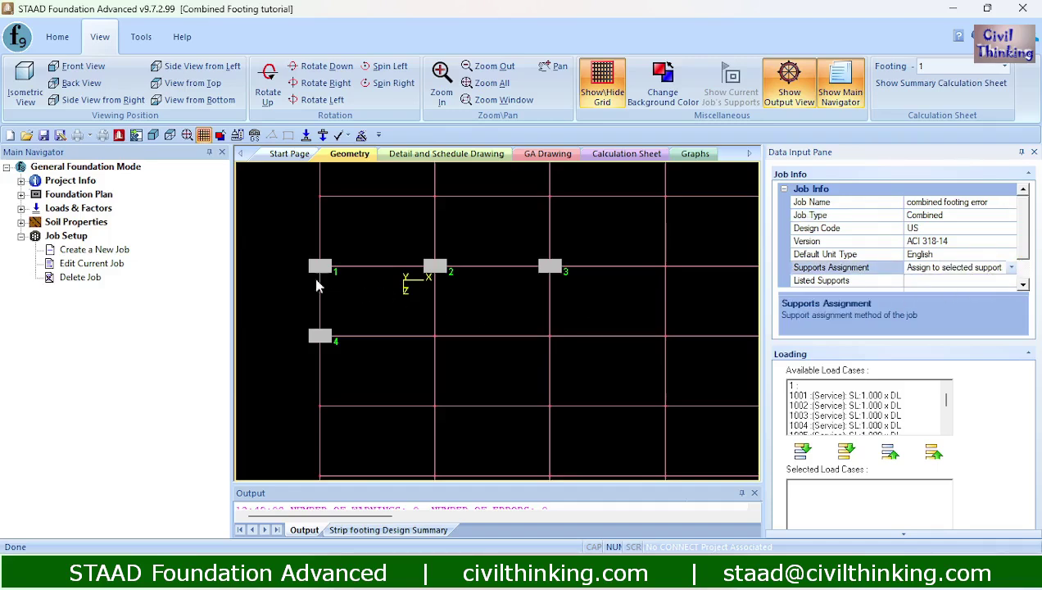
left_click_drag(291, 317, 351, 368)
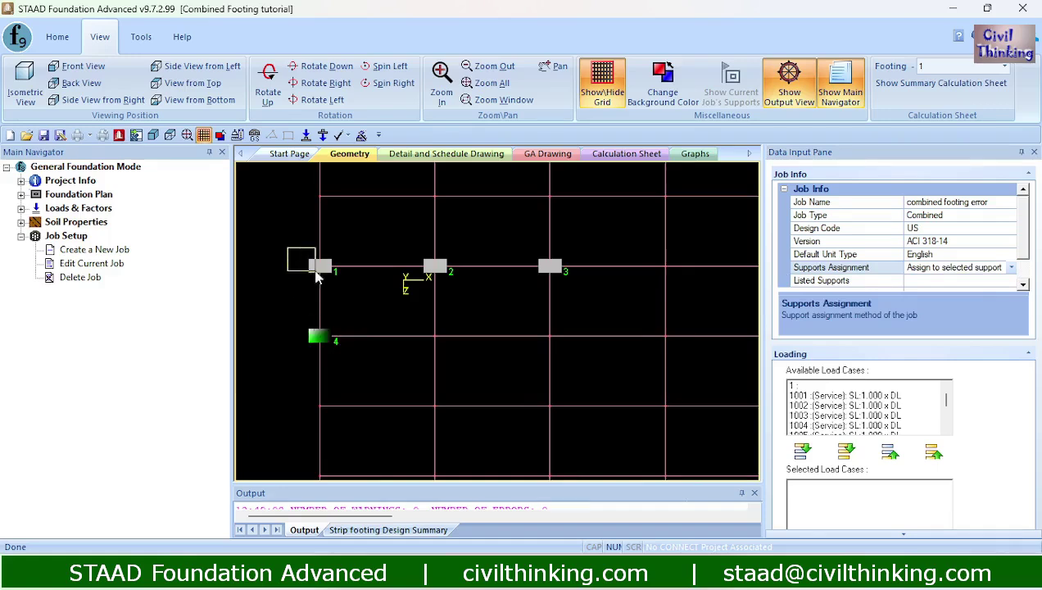
left_click_drag(287, 255, 358, 293, "ctrl")
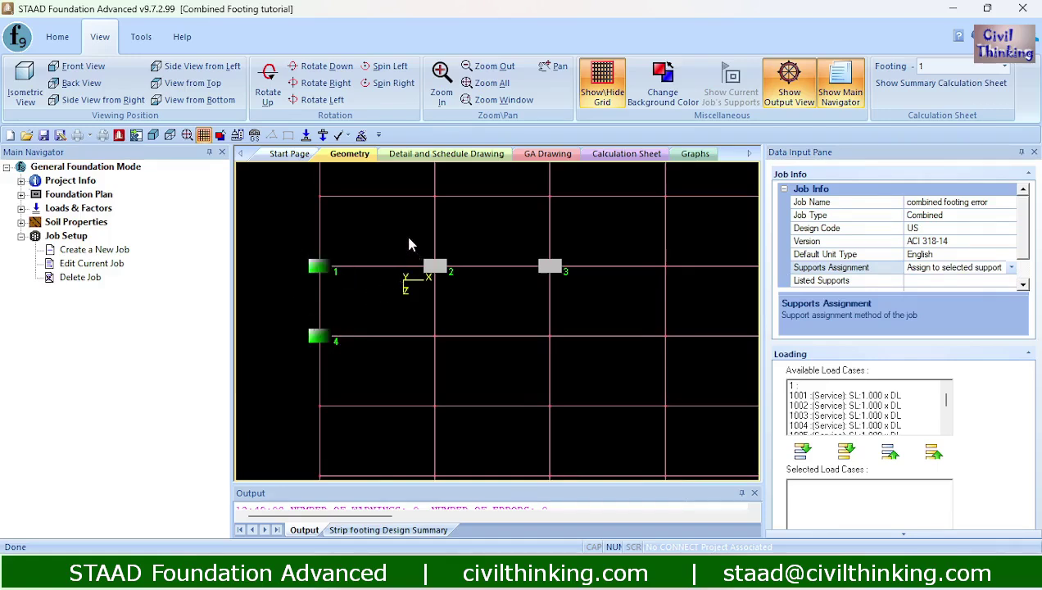
left_click_drag(407, 237, 465, 312, "ctrl")
- Include all available load cases in the job and create it
scroll(1023, 244, "down", 1)
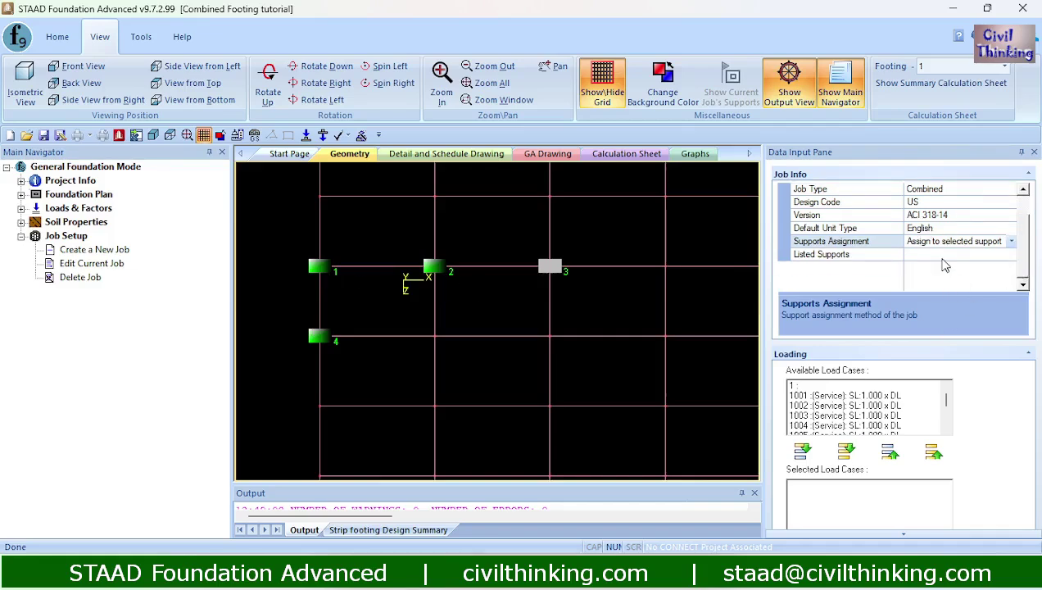
left_click(845, 450)
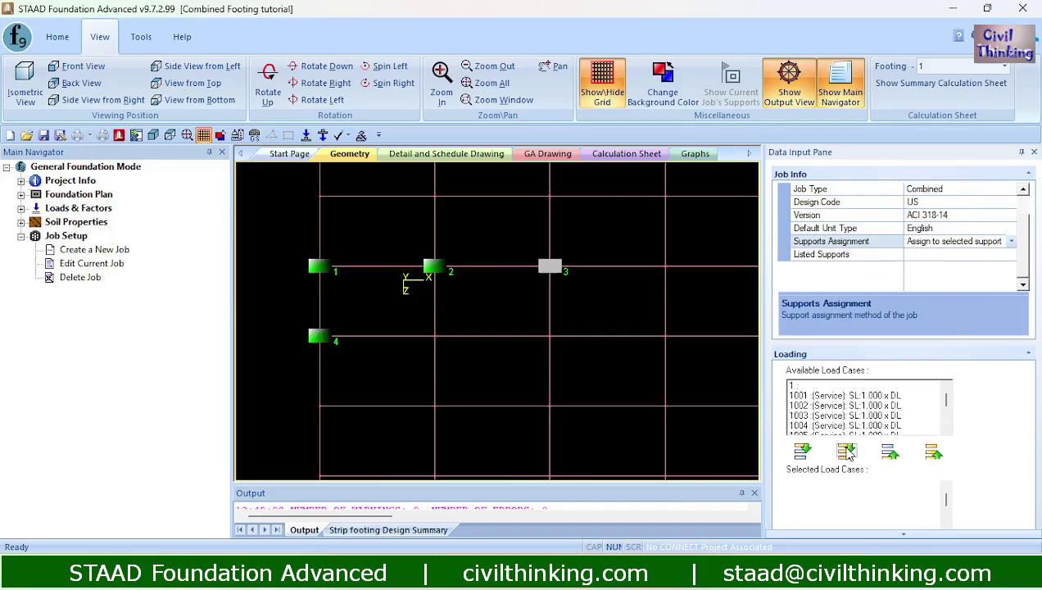
scroll(968, 421, "down", 3)
scroll(970, 479, "down", 6)
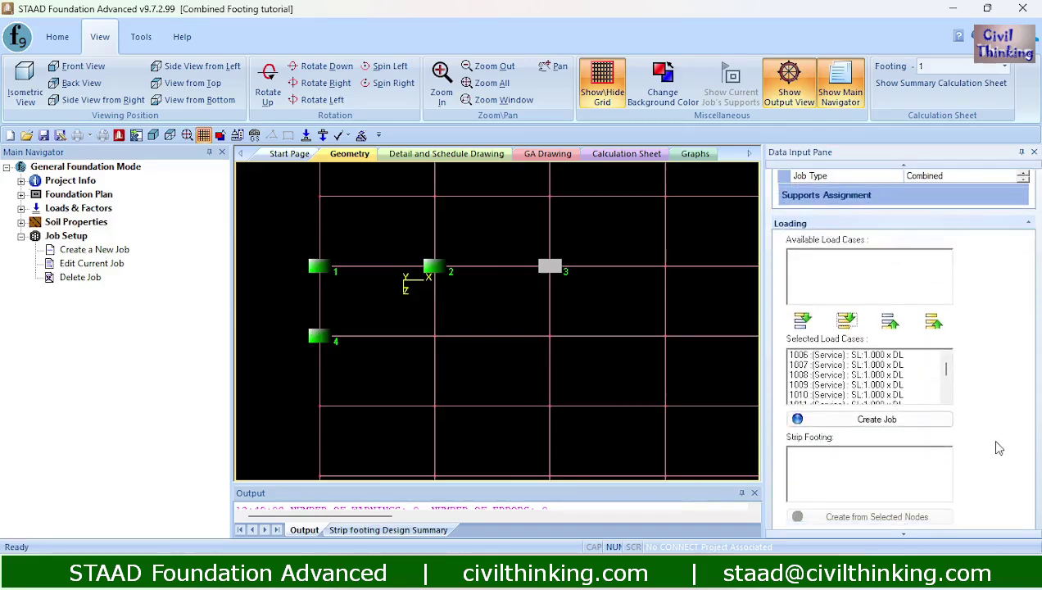
left_click(897, 382)
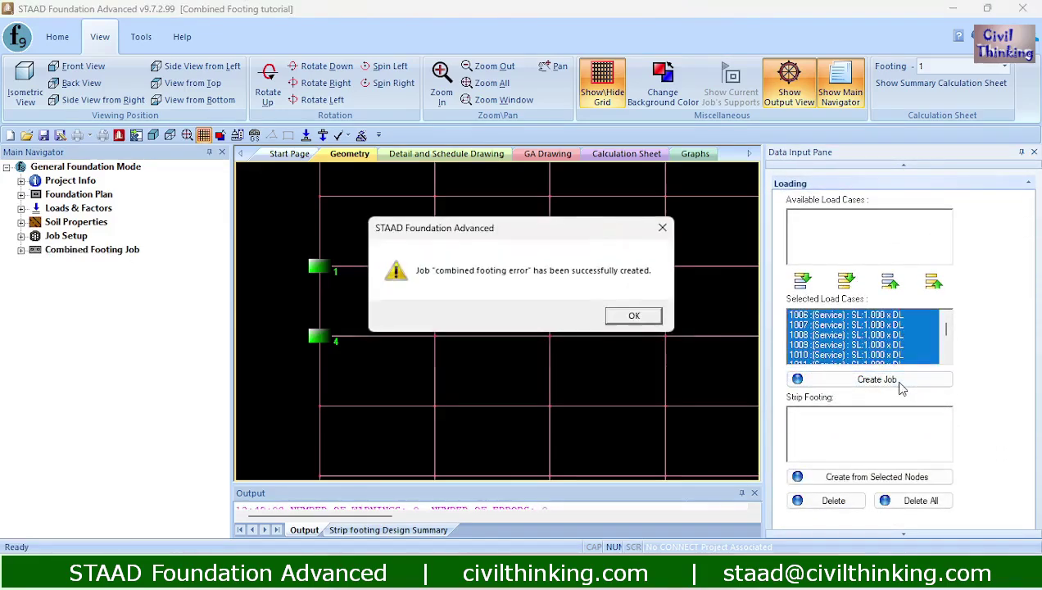
left_click(626, 317)
- Try to create a combined footing from the selected columns 1, 2 and 4, and clear the column selection
scroll(1019, 399, "down", 1)
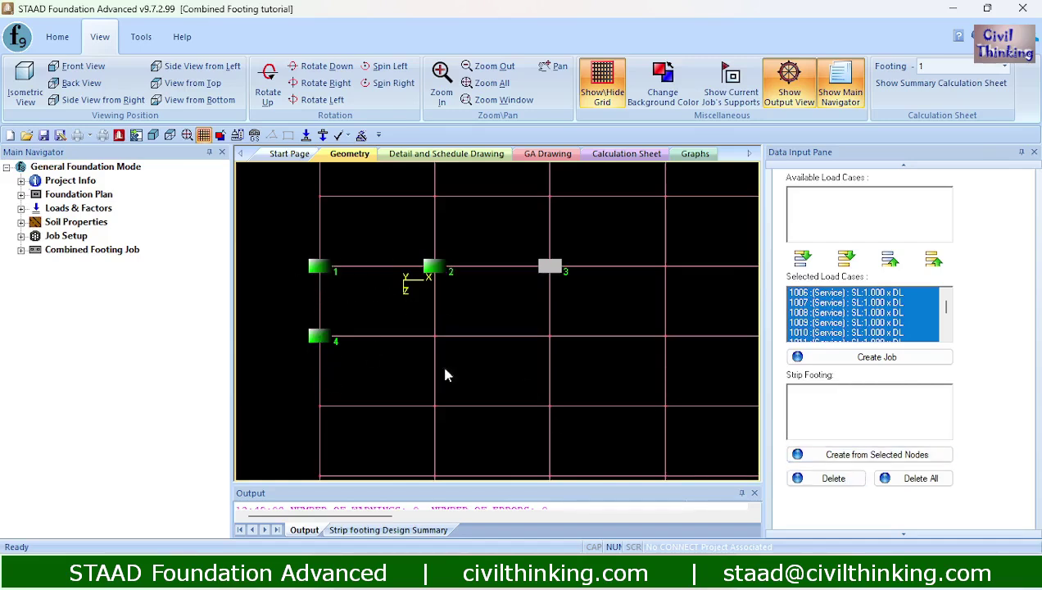
left_click(856, 455)
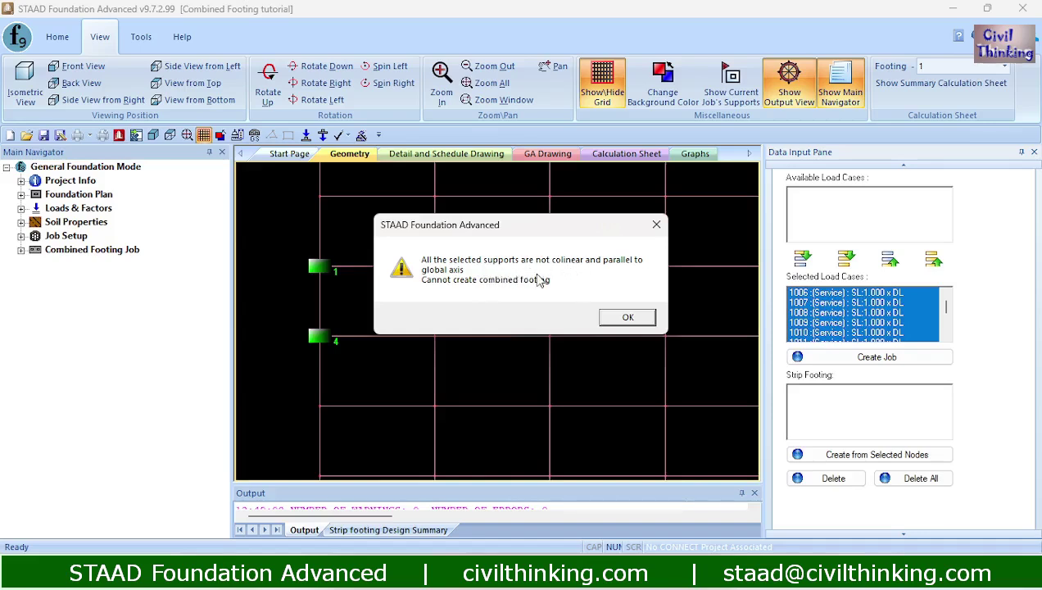
left_click(629, 319)
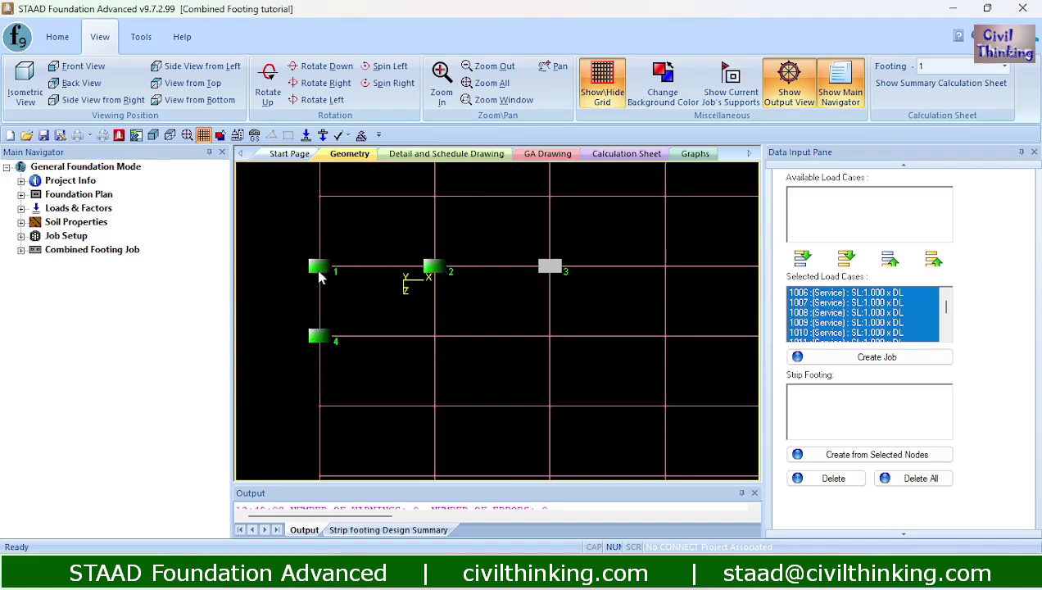
left_click(461, 338)
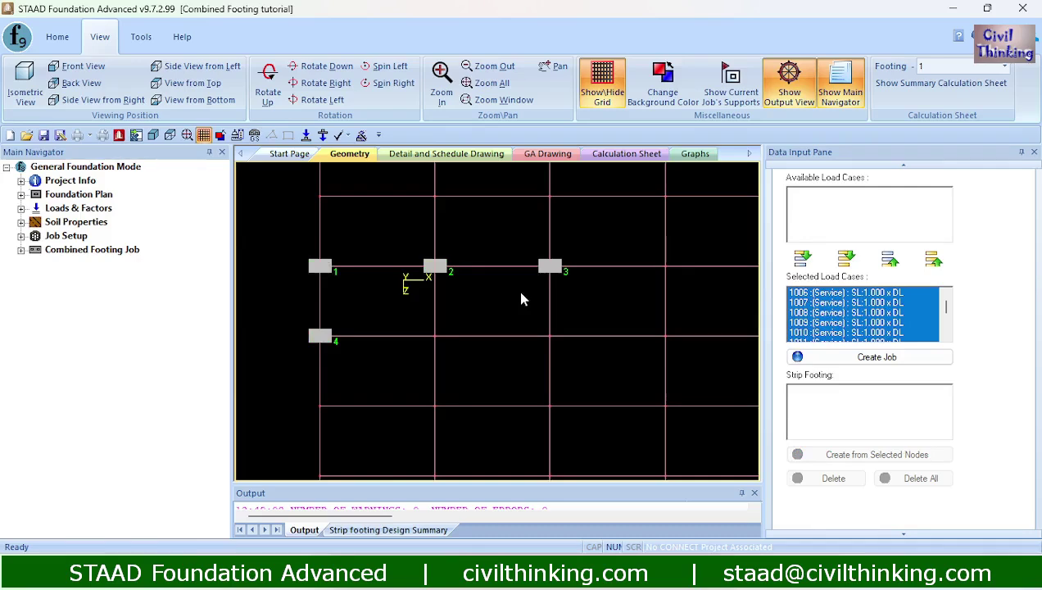
- Return to the result summary in the calculation sheet
left_click(621, 155)
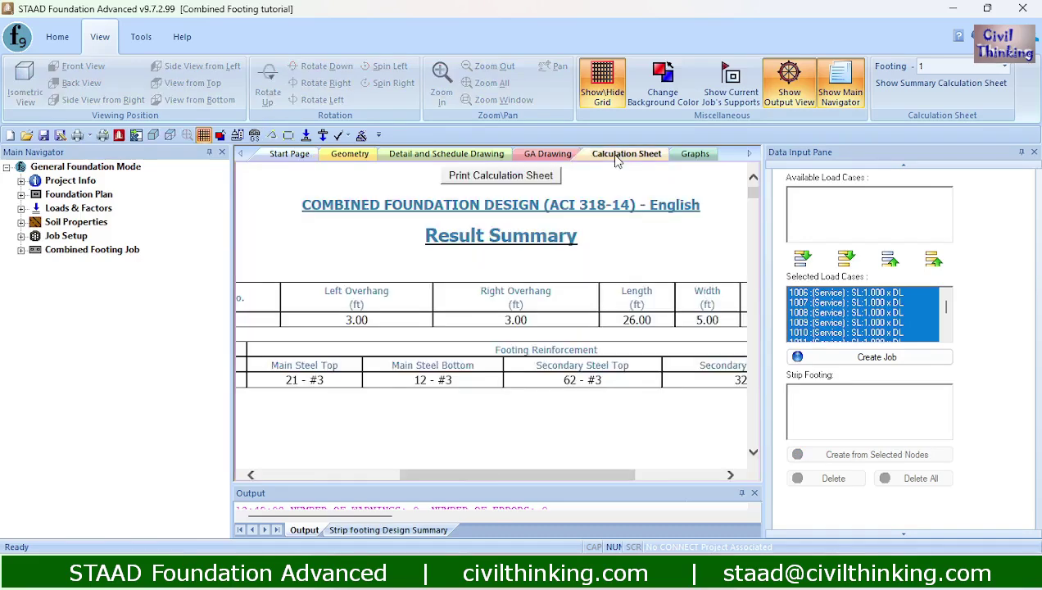